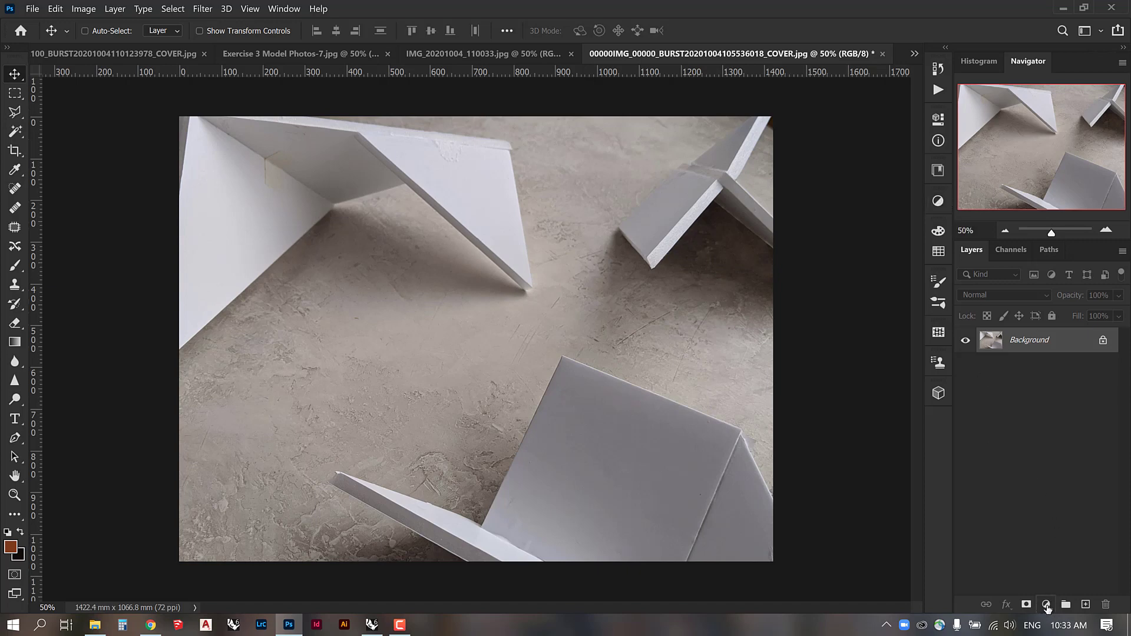
Step: Add a Color Balance adjustment layer with midtones at Cyan-Red +1, Magenta-Green -6 and Yellow-Blue +11, and compare the photo with and without it
{"action": "left_click", "coordinate": [935, 202]}
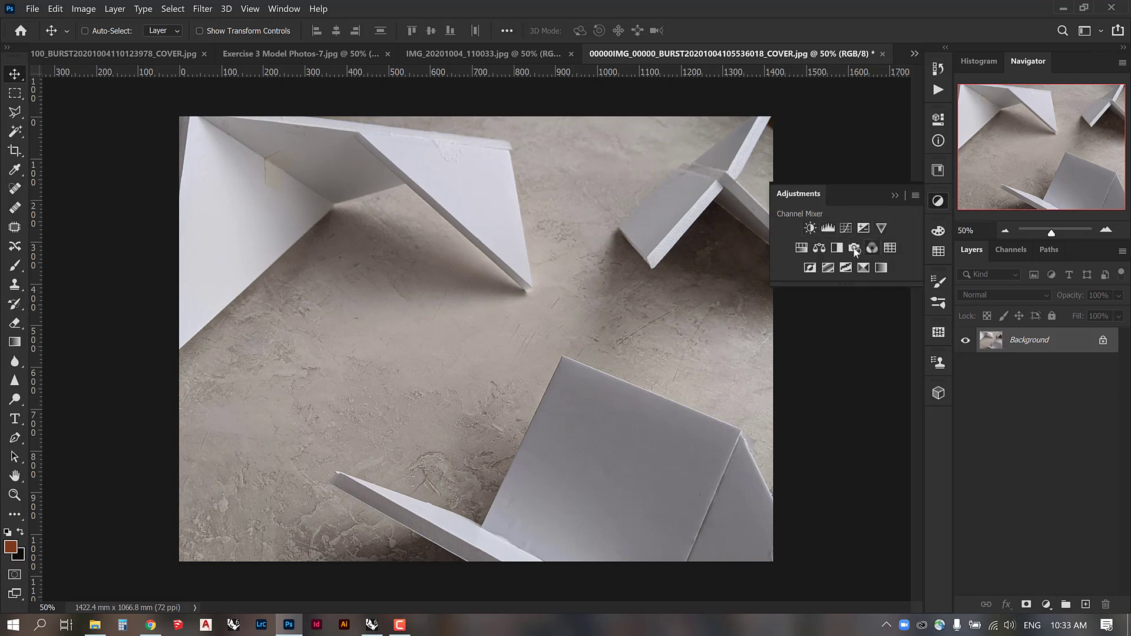
{"action": "left_click", "coordinate": [819, 248]}
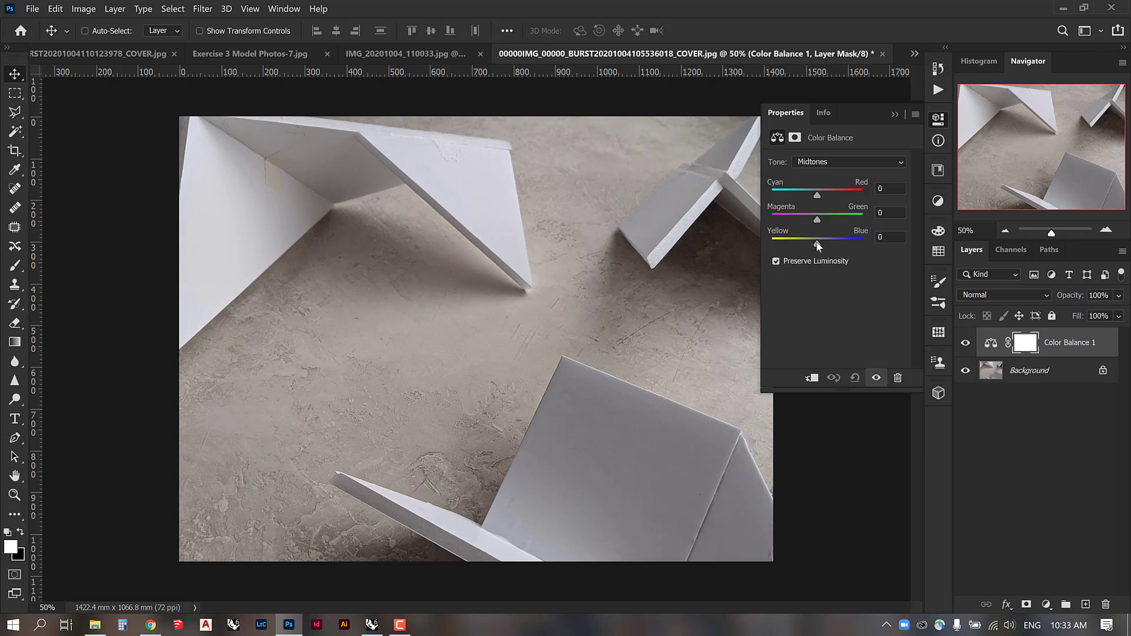
{"action": "left_click_drag", "start_coordinate": [817, 243], "coordinate": [819, 243]}
{"action": "left_click_drag", "start_coordinate": [818, 219], "coordinate": [821, 194]}
{"action": "left_click_drag", "start_coordinate": [819, 248], "coordinate": [823, 244]}
{"action": "left_click_drag", "start_coordinate": [818, 218], "coordinate": [821, 196]}
{"action": "left_click_drag", "start_coordinate": [824, 243], "coordinate": [822, 242]}
{"action": "left_click", "coordinate": [895, 114]}
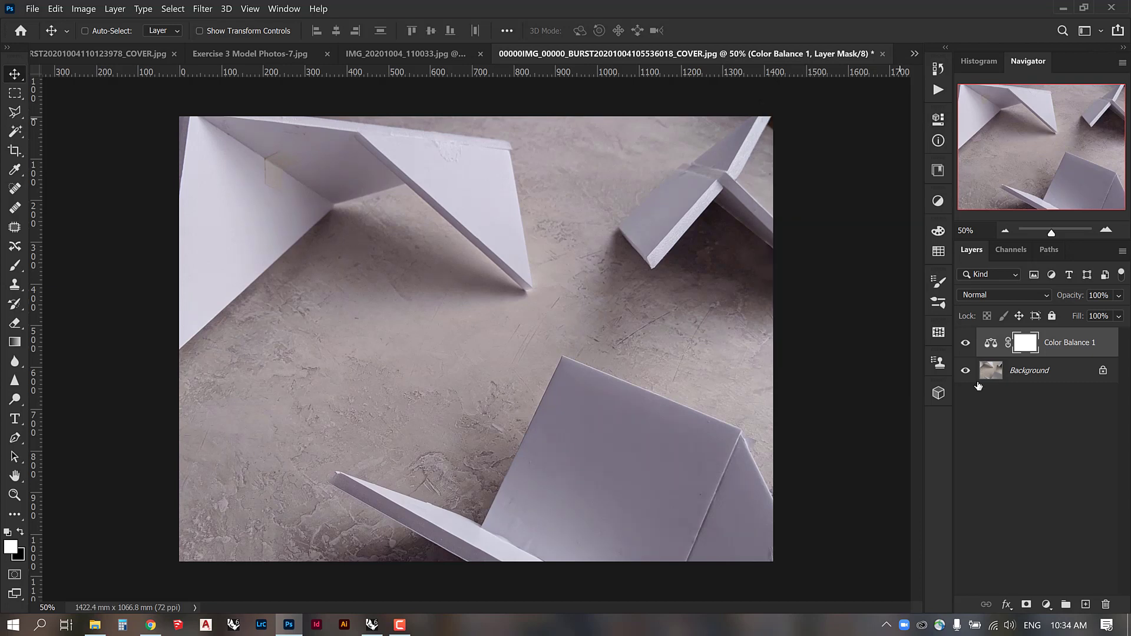
{"action": "left_click", "coordinate": [965, 344]}
{"action": "left_click", "coordinate": [966, 345]}
{"action": "left_click", "coordinate": [965, 346]}
{"action": "left_click", "coordinate": [966, 345]}
Step: Add a Brightness/Contrast adjustment layer with brightness 14 and contrast 11
{"action": "left_click", "coordinate": [940, 203]}
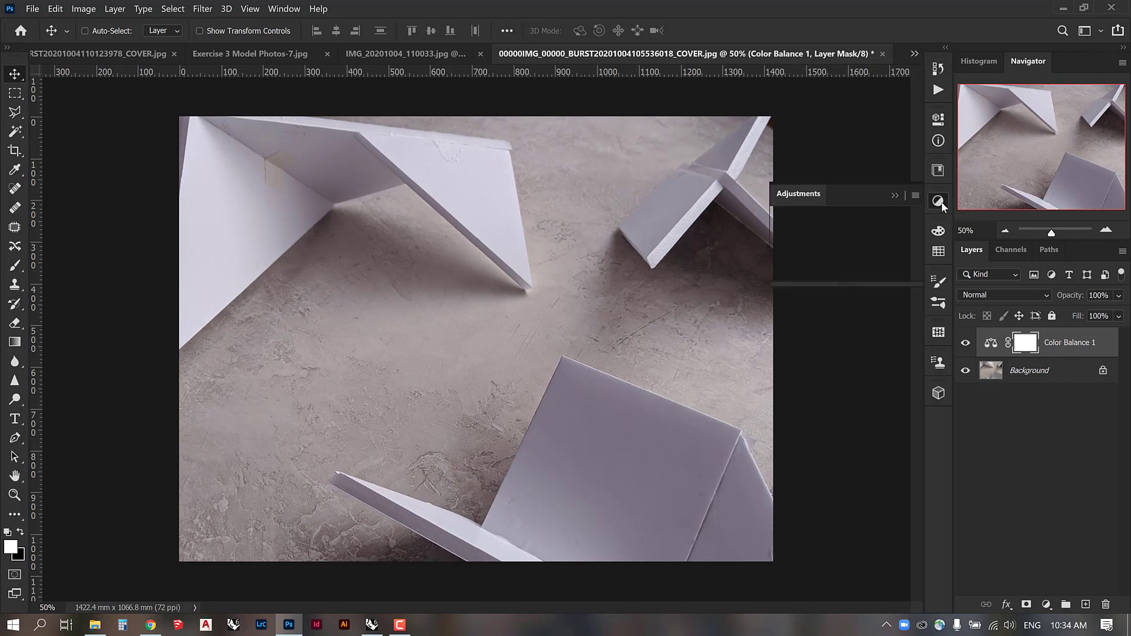
{"action": "left_click", "coordinate": [811, 229]}
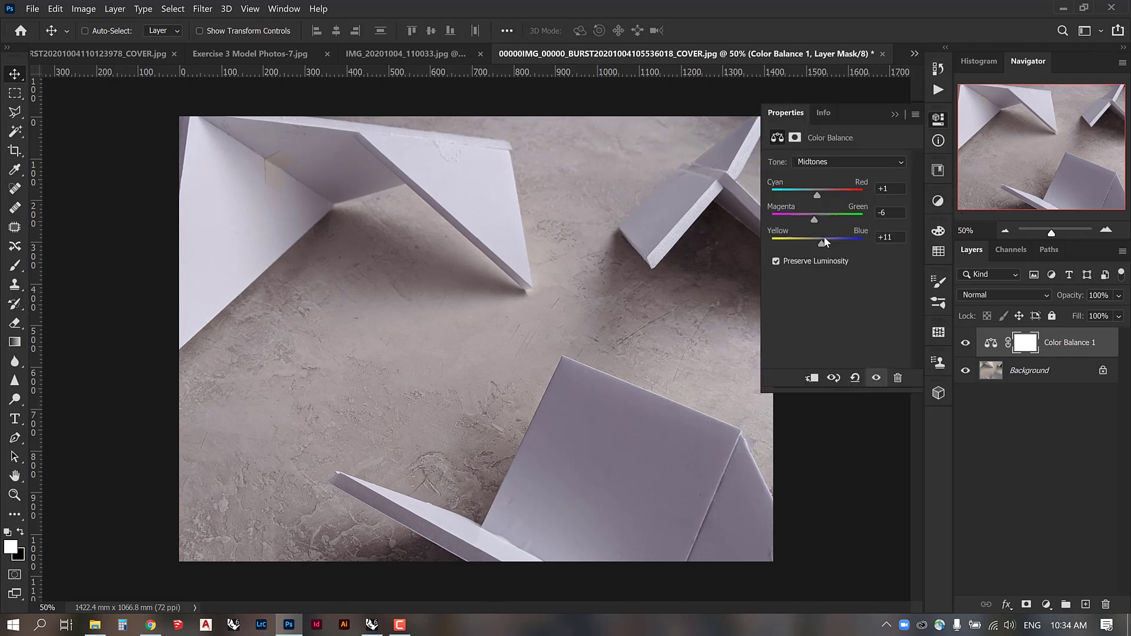
{"action": "left_click_drag", "start_coordinate": [836, 203], "coordinate": [844, 233]}
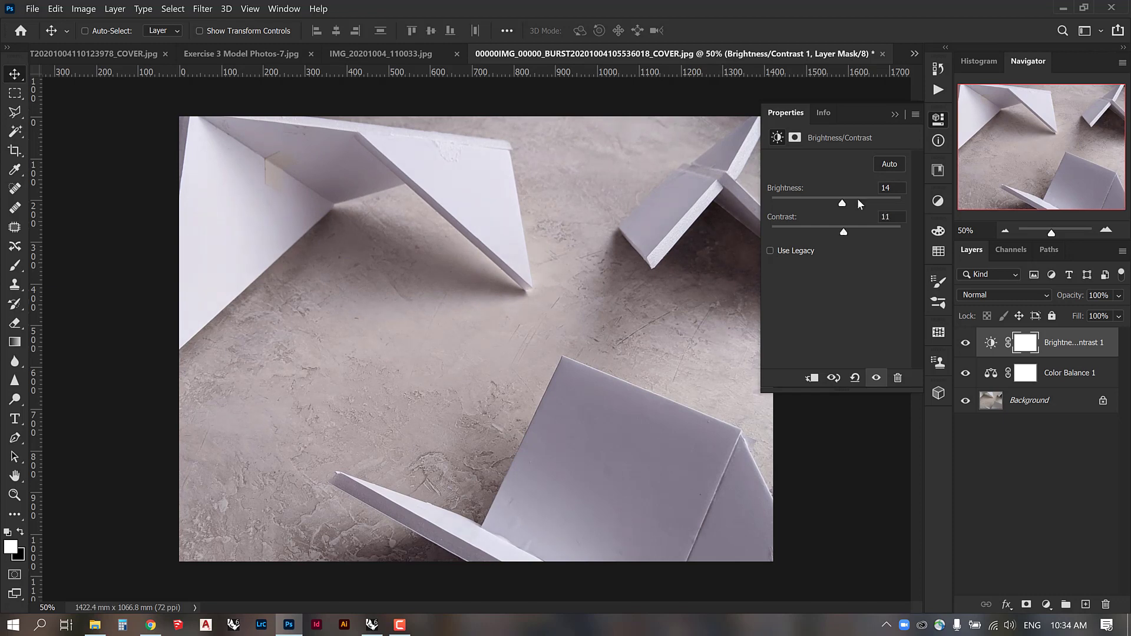
{"action": "left_click", "coordinate": [900, 115]}
Step: Add an Exposure adjustment layer with exposure set to +0.30
{"action": "left_click", "coordinate": [938, 201]}
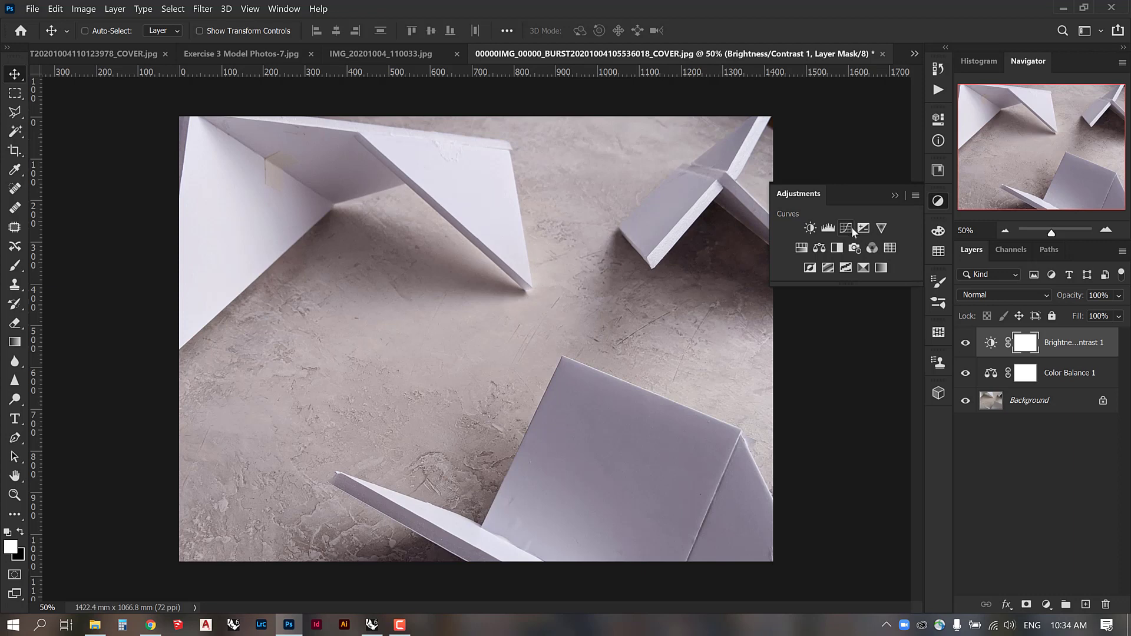
{"action": "left_click", "coordinate": [863, 229]}
{"action": "left_click_drag", "start_coordinate": [840, 200], "coordinate": [841, 201]}
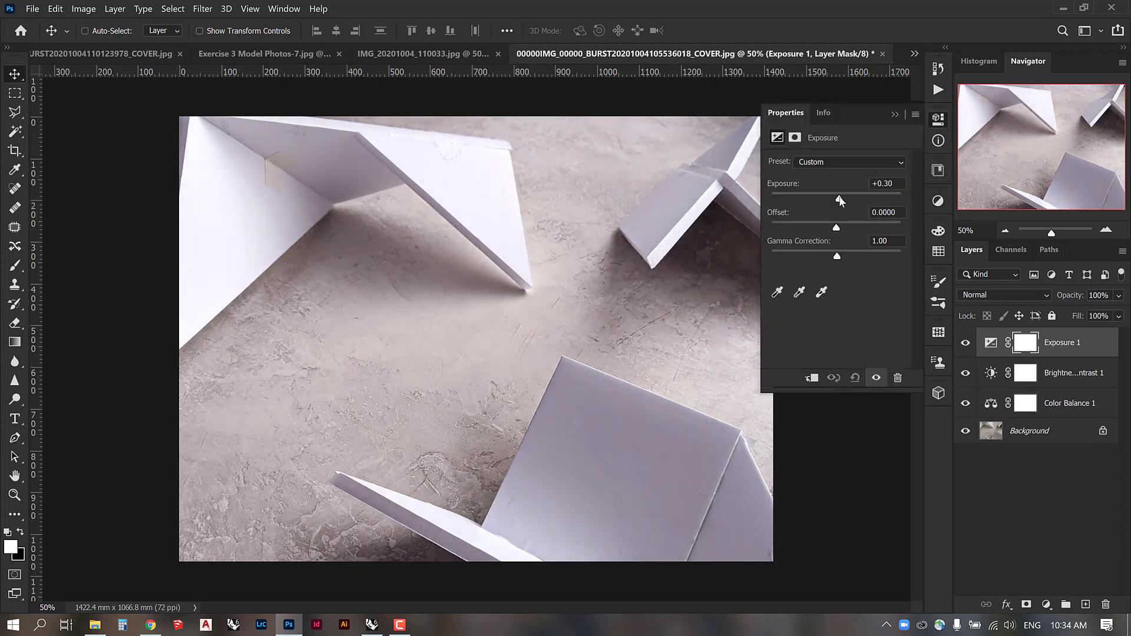
{"action": "left_click", "coordinate": [895, 115]}
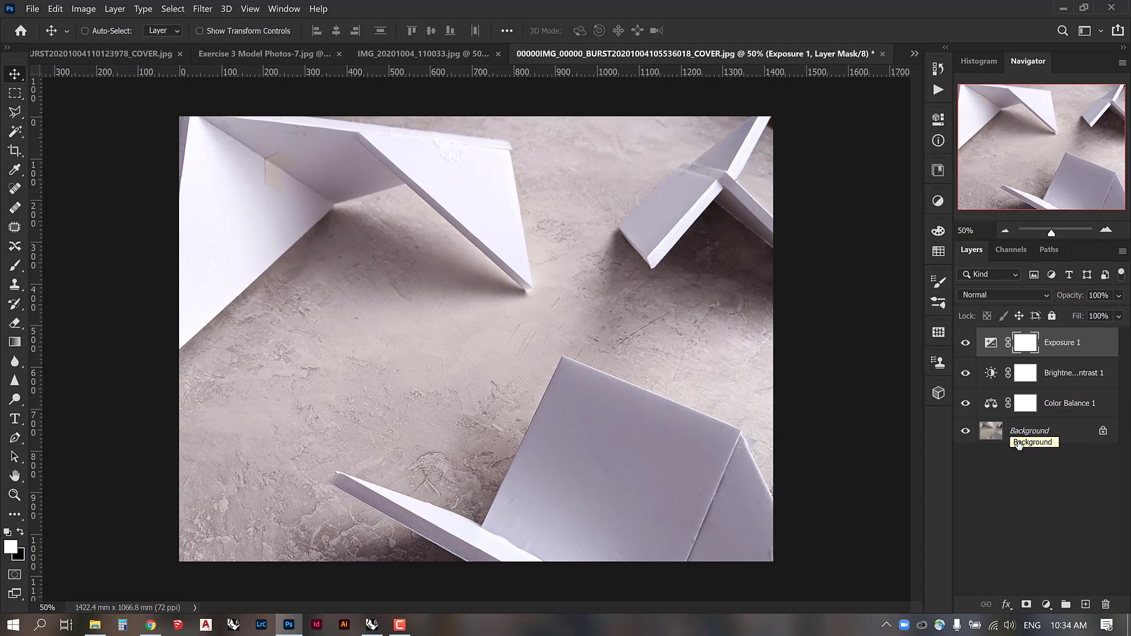
Step: Duplicate the Exposure, Brightness/Contrast and Color Balance adjustment layers into the document IMG_20201004_110033.jpg
{"action": "left_click", "coordinate": [439, 51]}
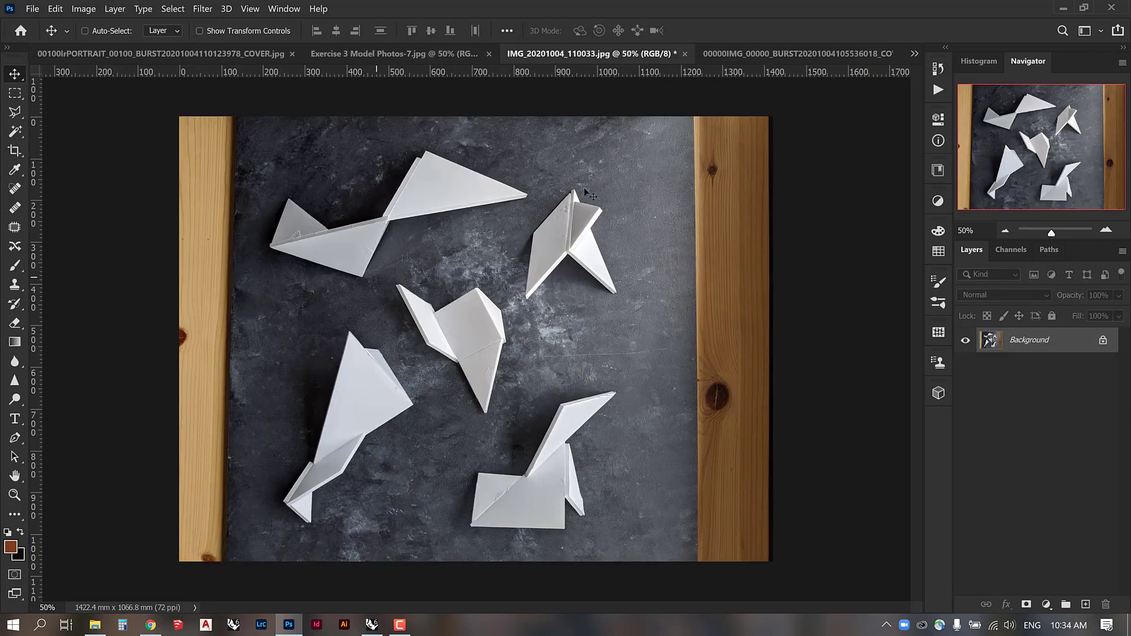
{"action": "left_click", "coordinate": [807, 51]}
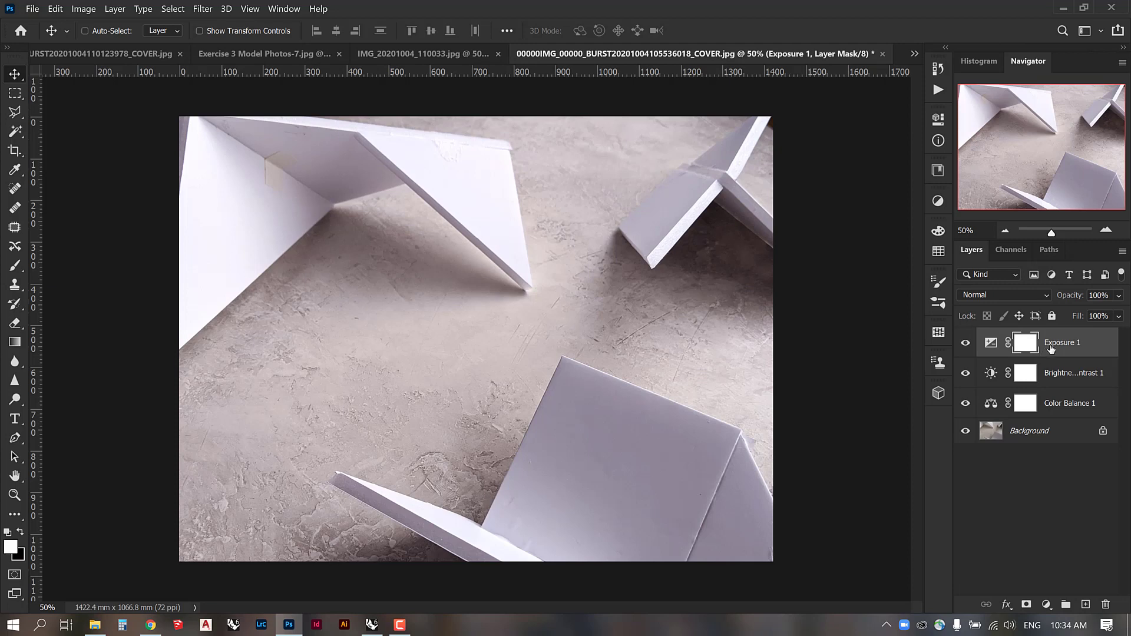
{"action": "left_click", "coordinate": [1059, 406], "text": "shift"}
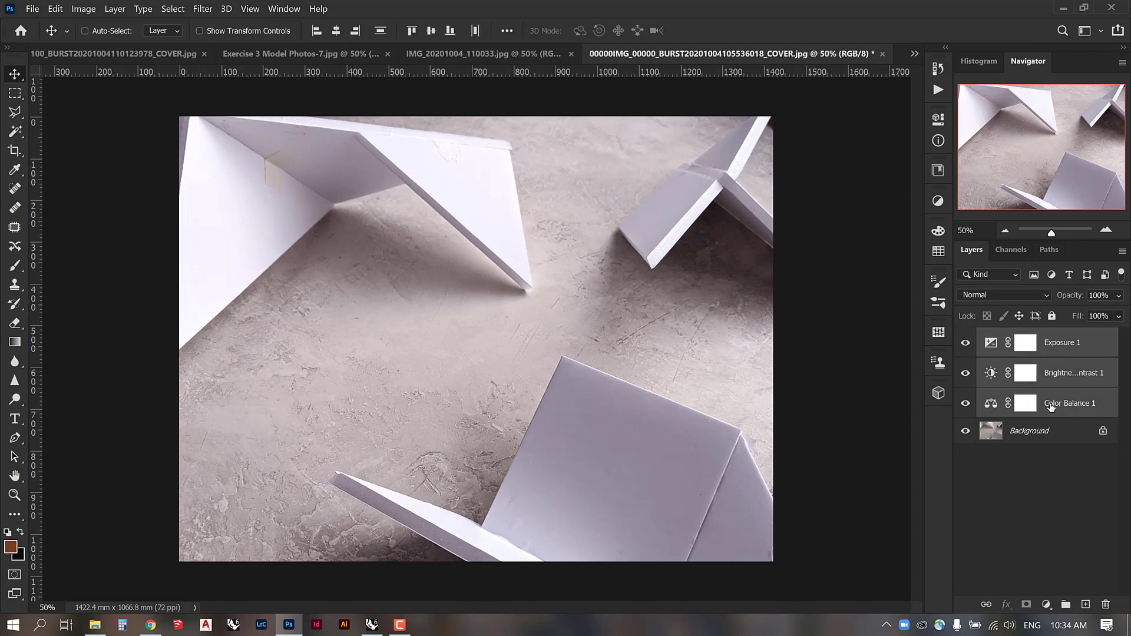
{"action": "right_click", "coordinate": [1052, 407]}
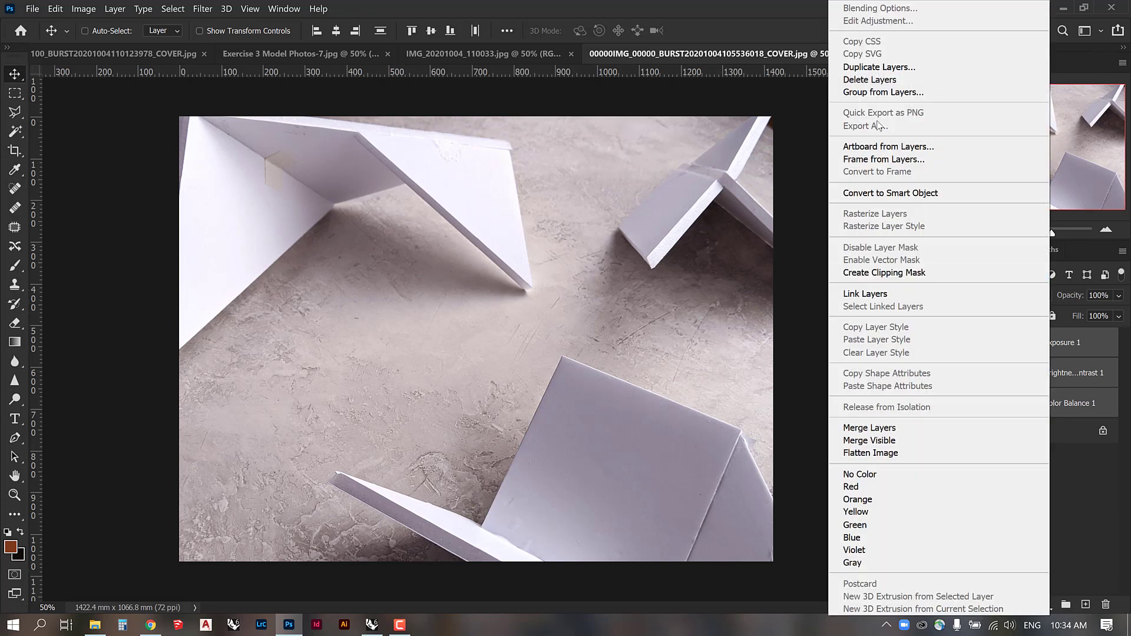
{"action": "left_click", "coordinate": [879, 69]}
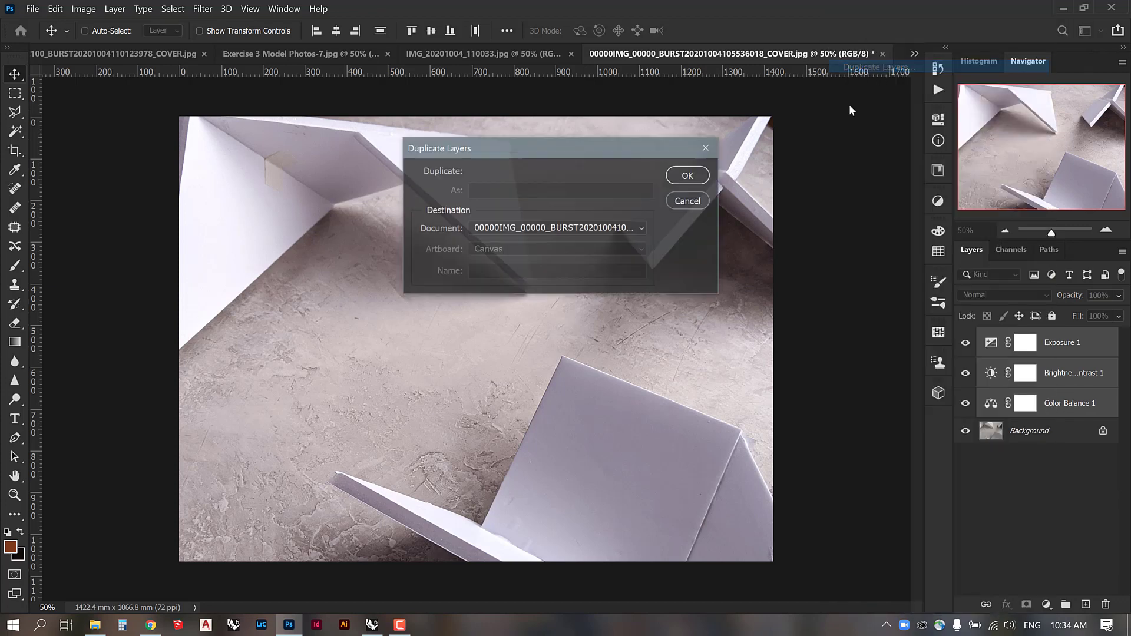
{"action": "left_click", "coordinate": [614, 228]}
{"action": "left_click", "coordinate": [594, 255]}
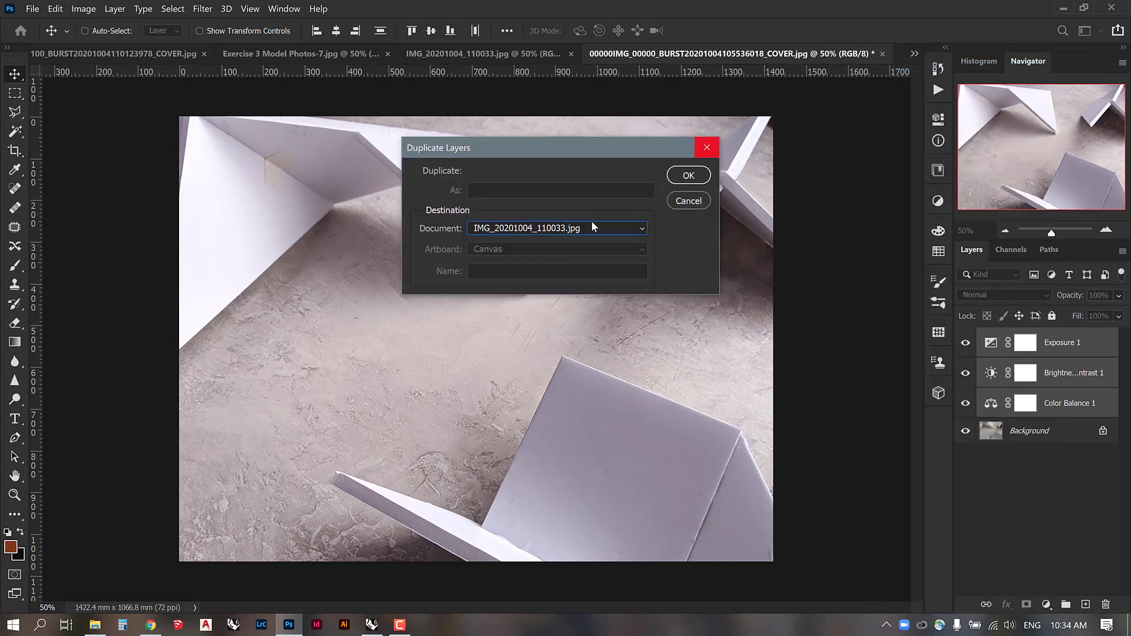
{"action": "left_click", "coordinate": [689, 176]}
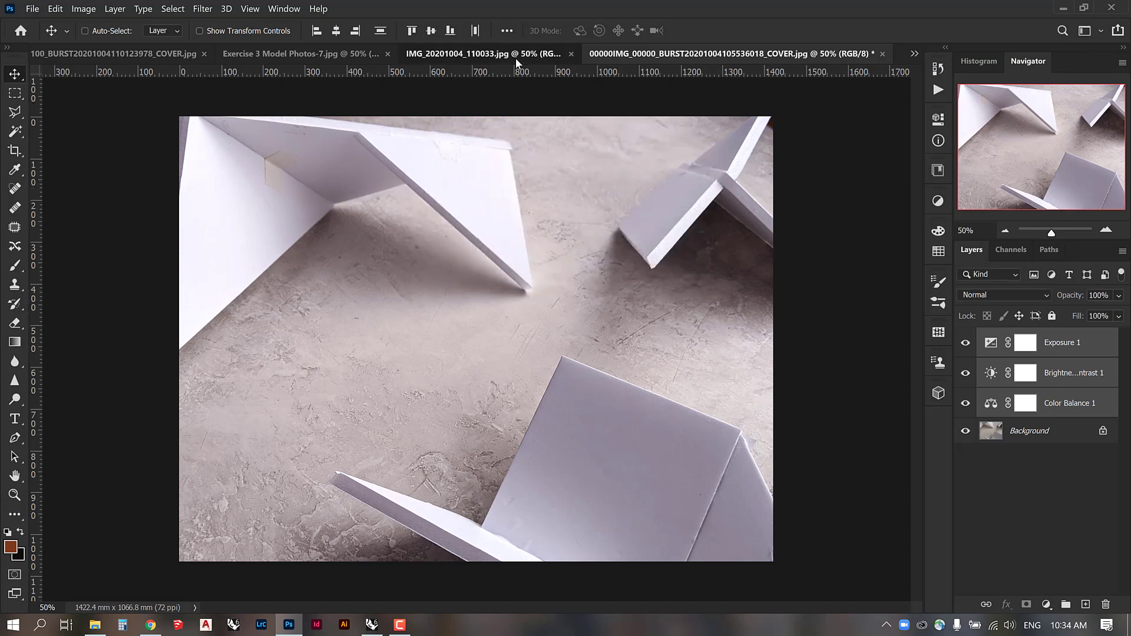
Step: In IMG_20201004_110033.jpg, hide and show the three adjustment layers to compare the photo before and after
{"action": "left_click", "coordinate": [515, 58]}
{"action": "left_click", "coordinate": [966, 342]}
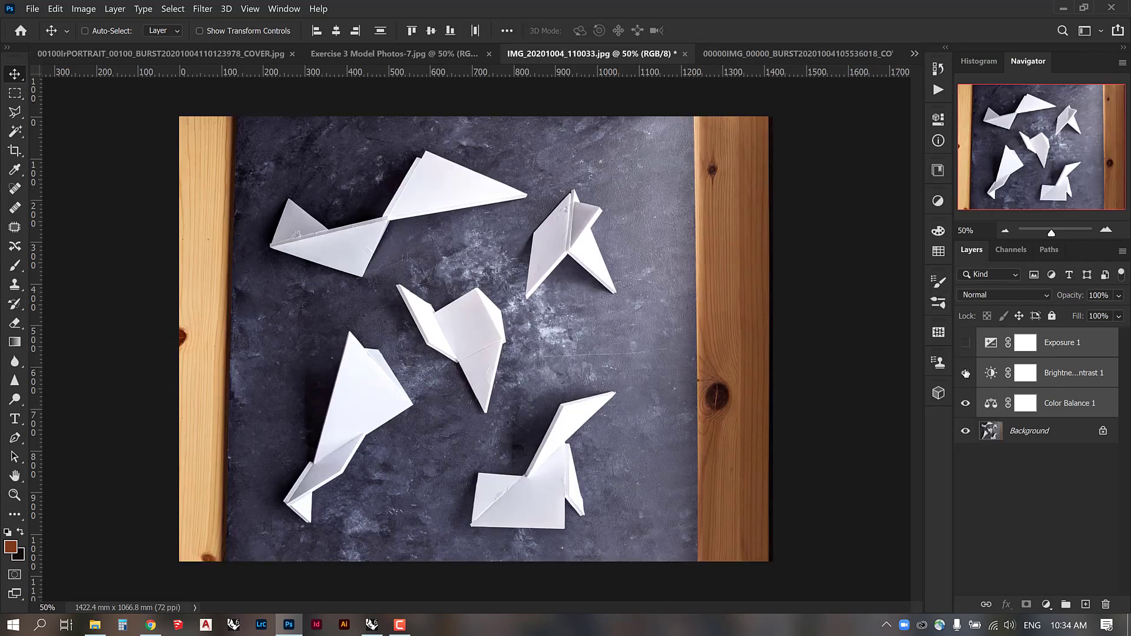
{"action": "left_click", "coordinate": [966, 373]}
{"action": "left_click", "coordinate": [965, 403]}
{"action": "left_click", "coordinate": [966, 342]}
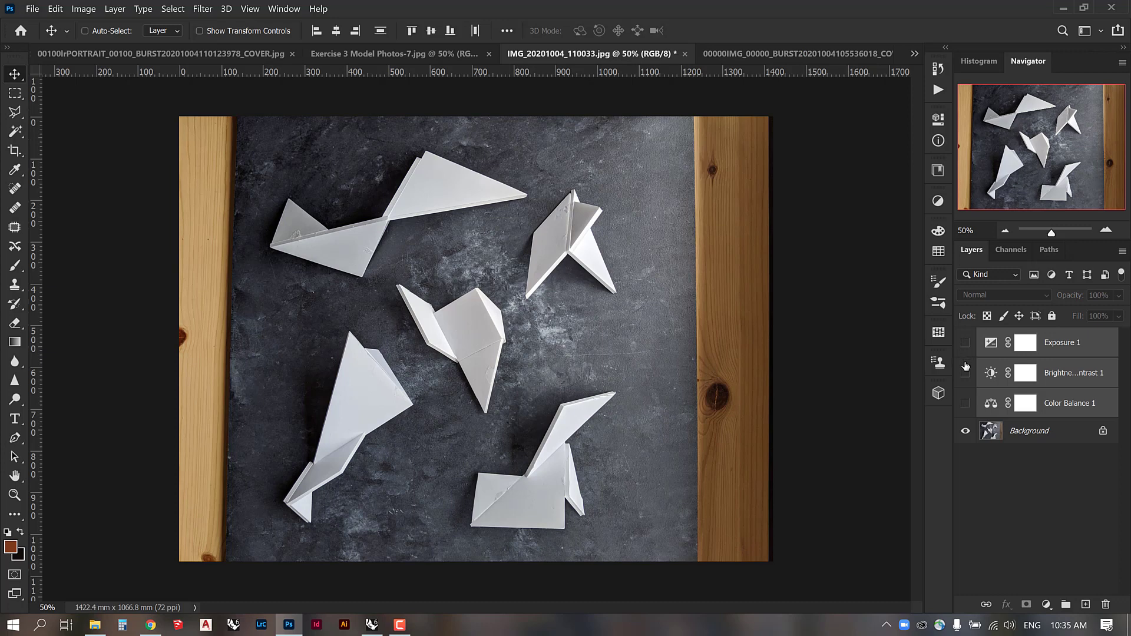
{"action": "left_click", "coordinate": [966, 373]}
{"action": "left_click", "coordinate": [965, 403]}
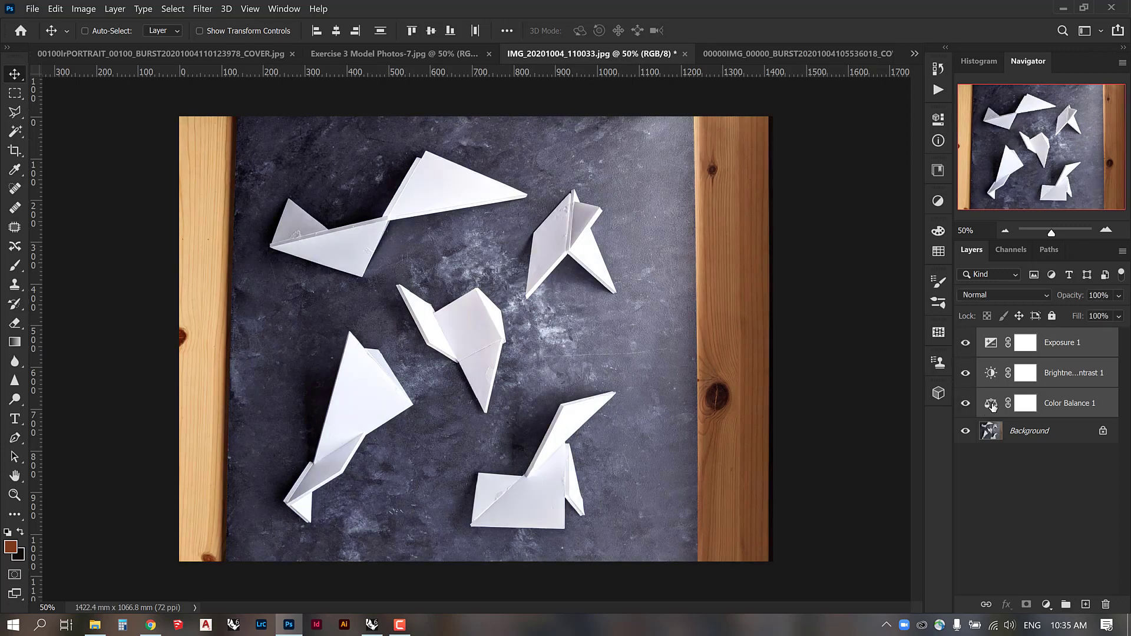
Step: Readjust the midtone color sliders of the copied Color Balance layer in IMG_20201004_110033.jpg
{"action": "left_click", "coordinate": [991, 404]}
{"action": "double_click", "coordinate": [991, 404]}
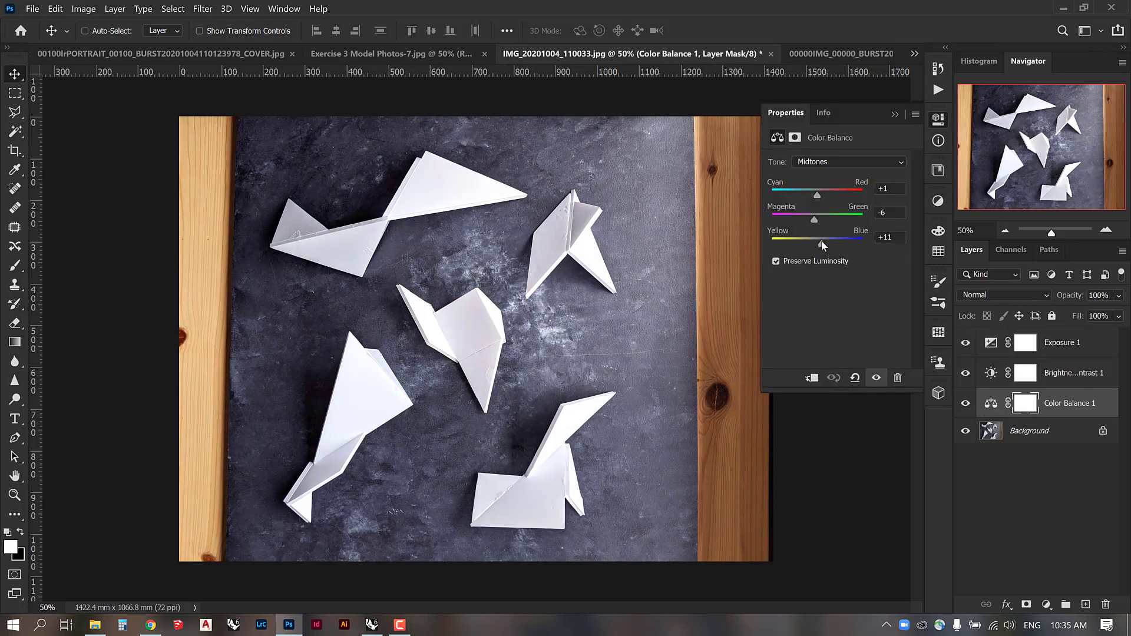
{"action": "left_click_drag", "start_coordinate": [821, 242], "coordinate": [815, 195]}
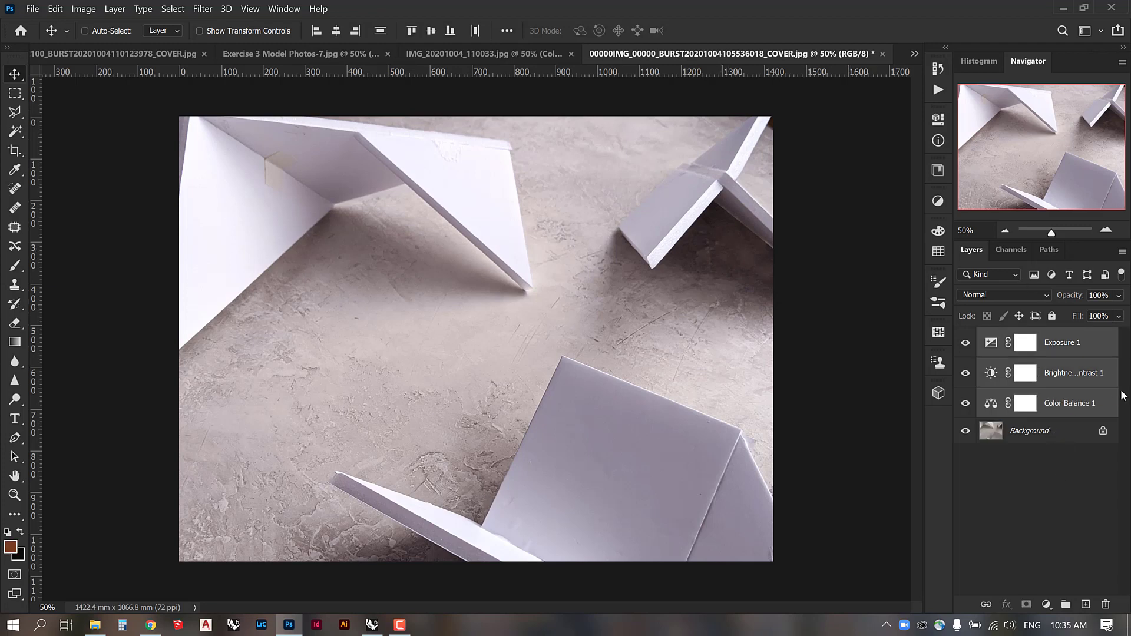
{"action": "left_click_drag", "start_coordinate": [1086, 406], "coordinate": [1105, 605]}
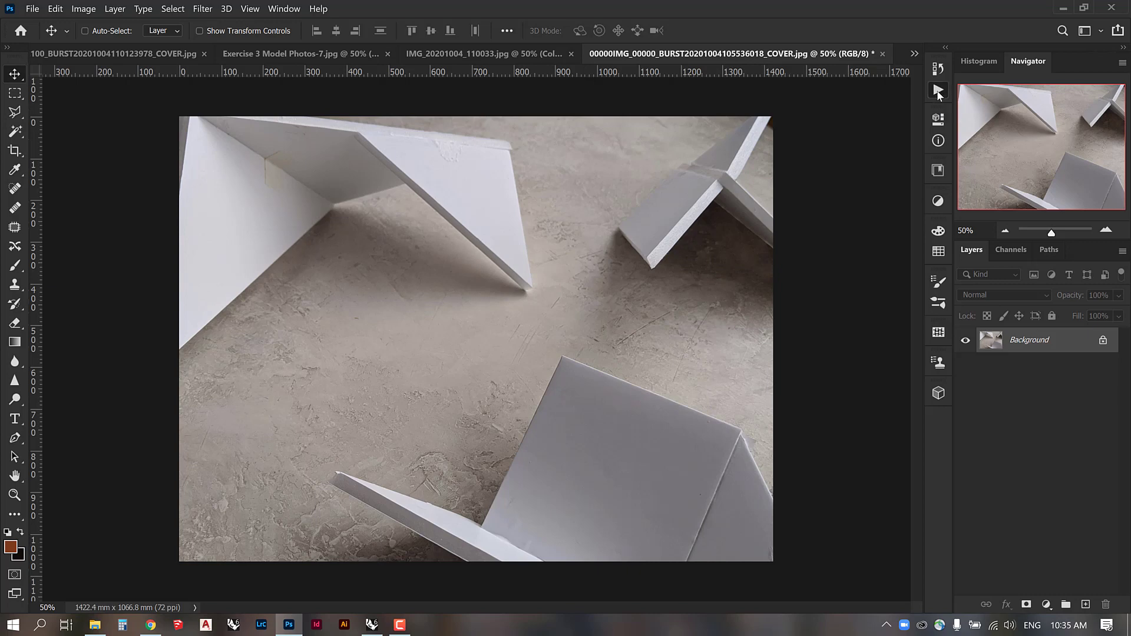
{"action": "left_click", "coordinate": [939, 91]}
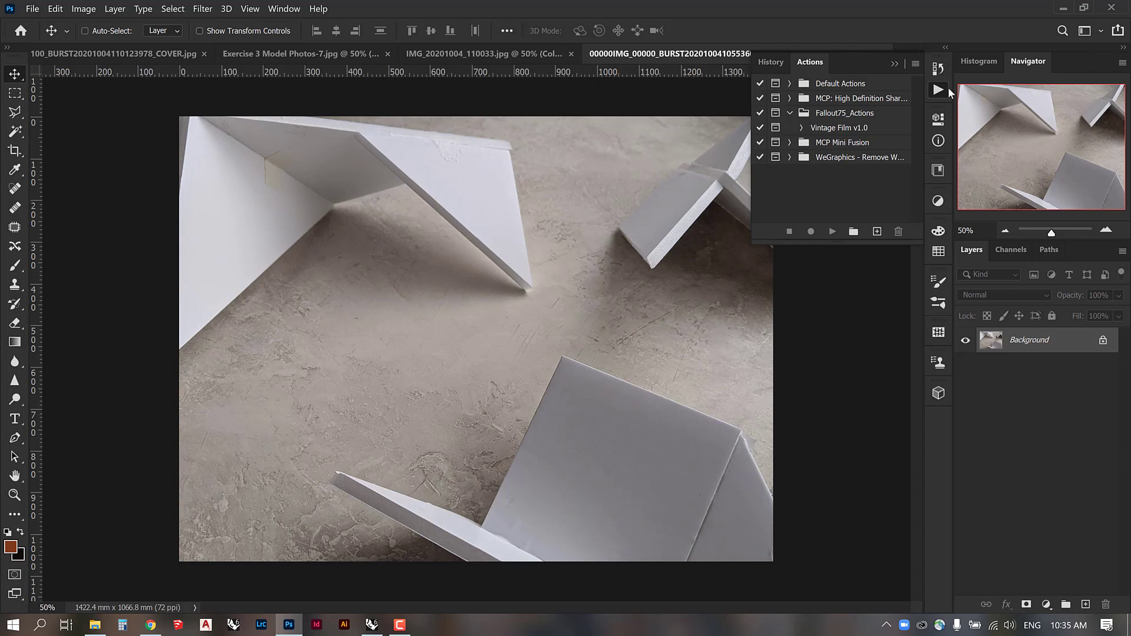
{"action": "left_click", "coordinate": [279, 10]}
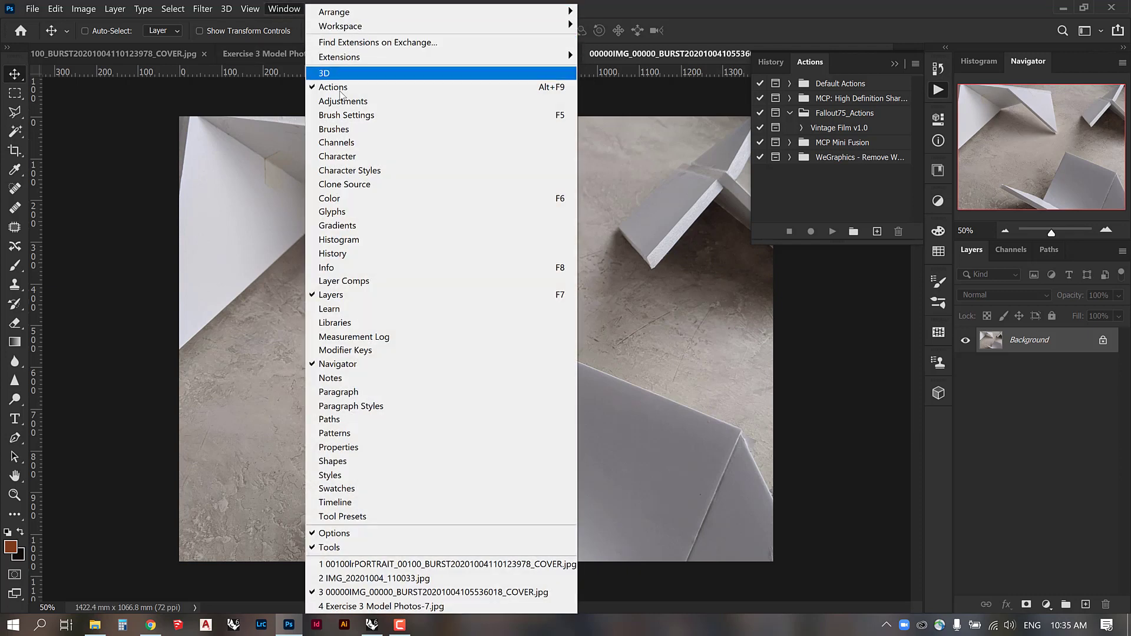
{"action": "left_click", "coordinate": [341, 87]}
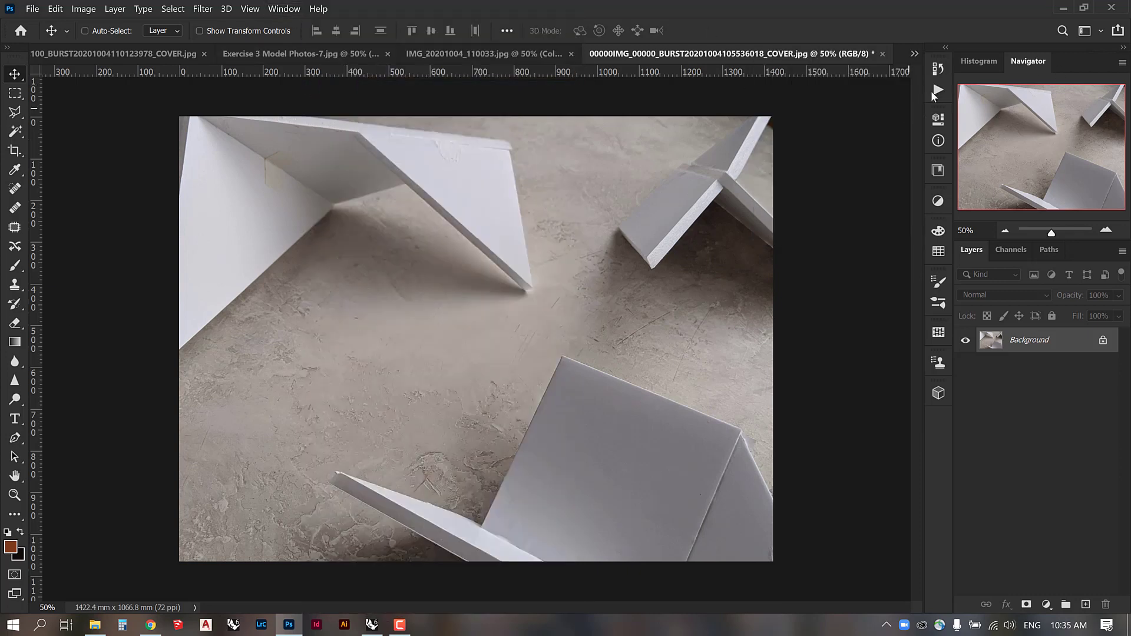
{"action": "left_click", "coordinate": [933, 92]}
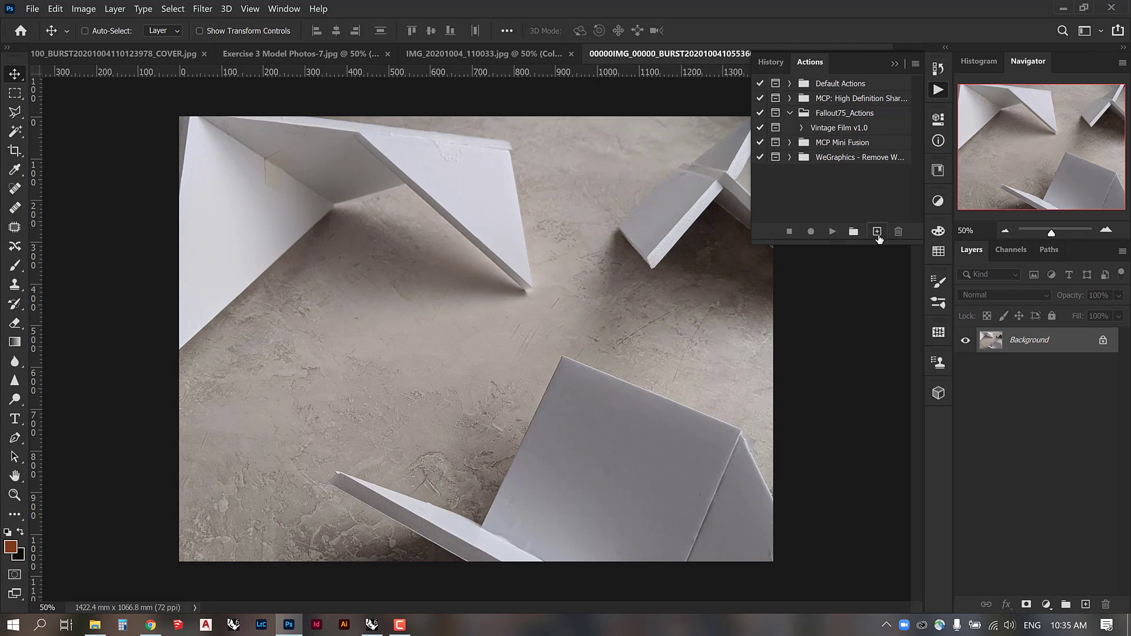
Step: Start recording an action named Model Photo Adjustments in the Default Actions set, and test it by duplicating the background layer and undoing that
{"action": "left_click", "coordinate": [877, 233]}
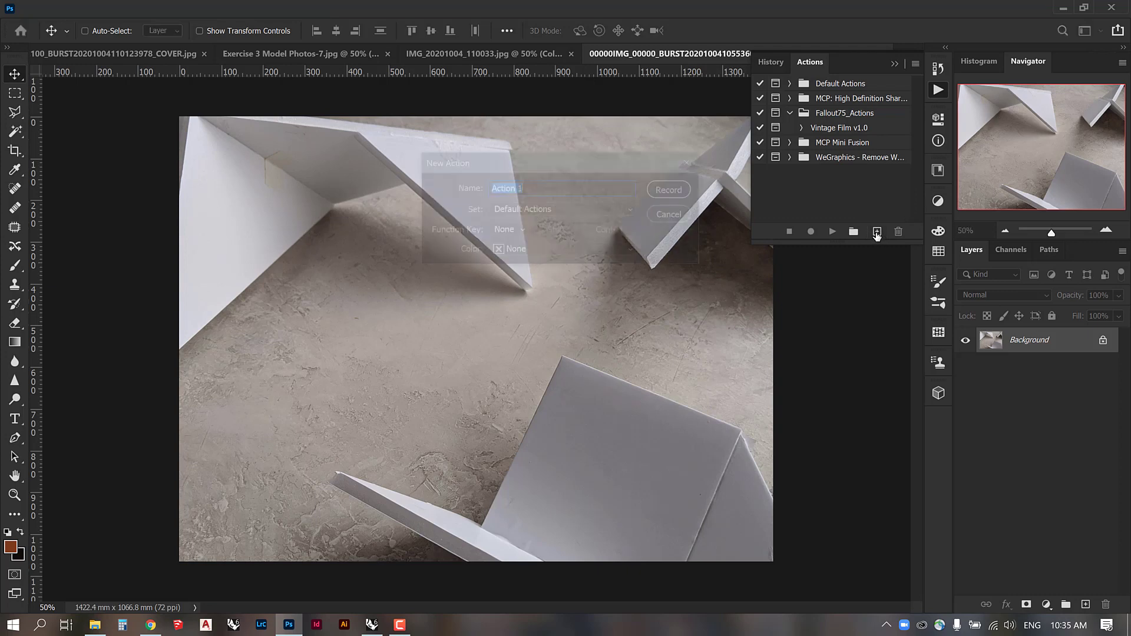
{"action": "type", "text": "Model PHot"}
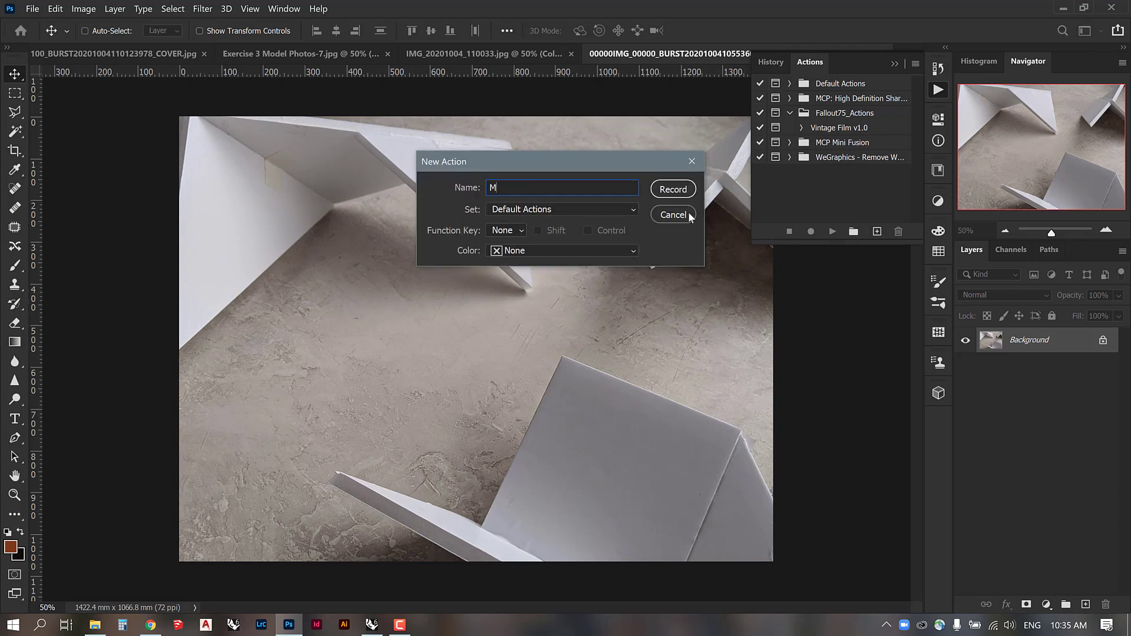
{"action": "key", "text": "BackSpace"}
{"action": "key", "text": "BackSpace"}
{"action": "key", "text": "BackSpace"}
{"action": "type", "text": "hoto Adjustments"}
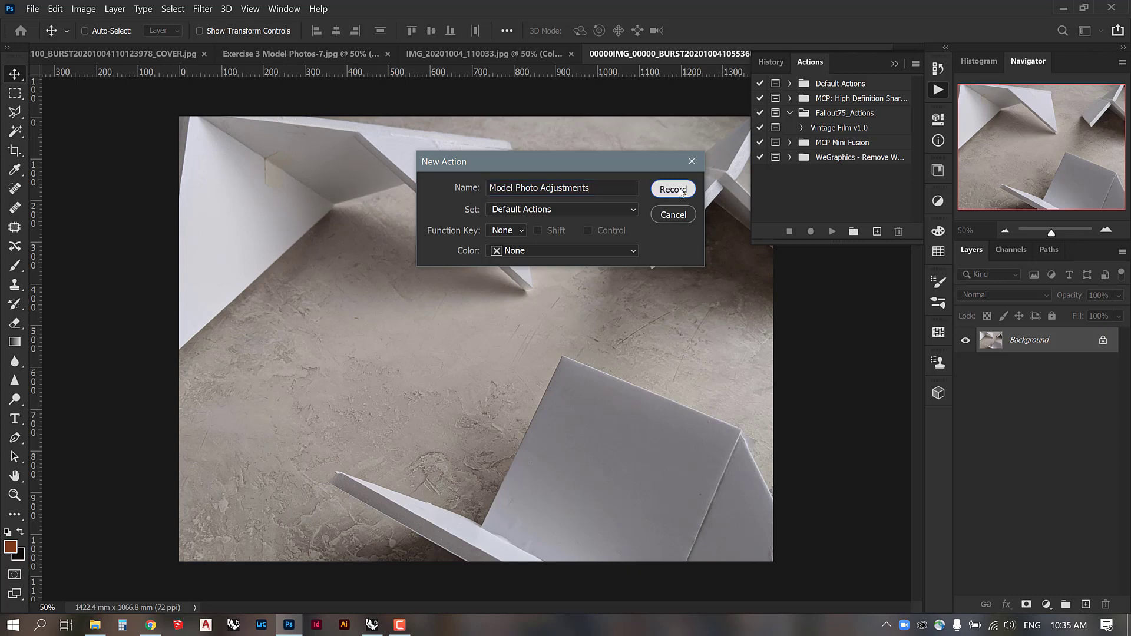
{"action": "left_click", "coordinate": [680, 192]}
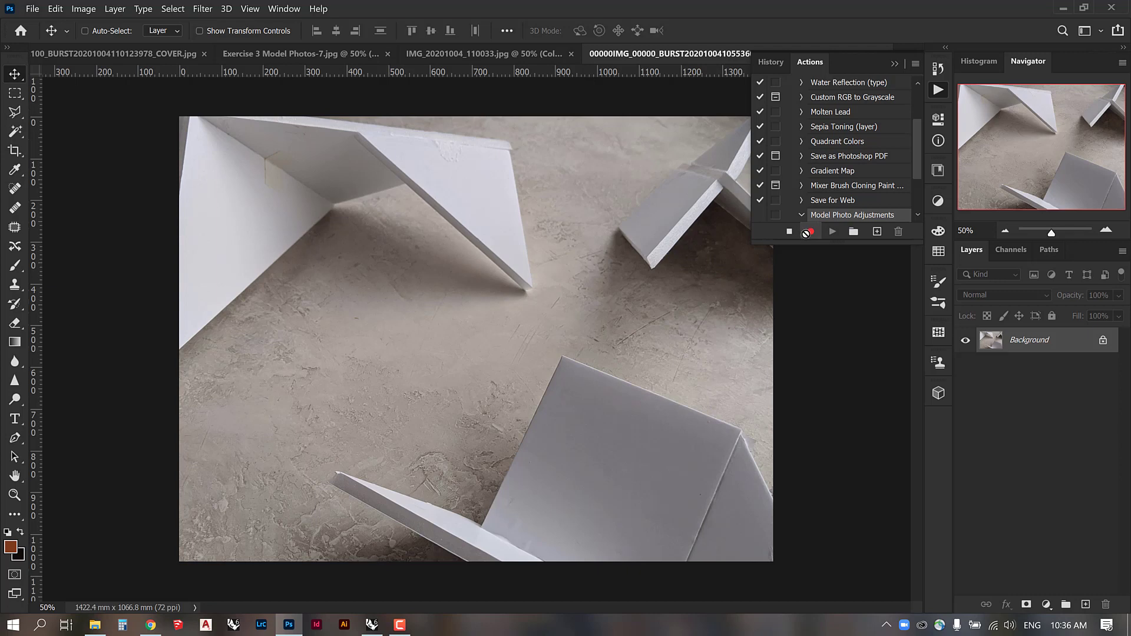
{"action": "key", "text": "ctrl+j"}
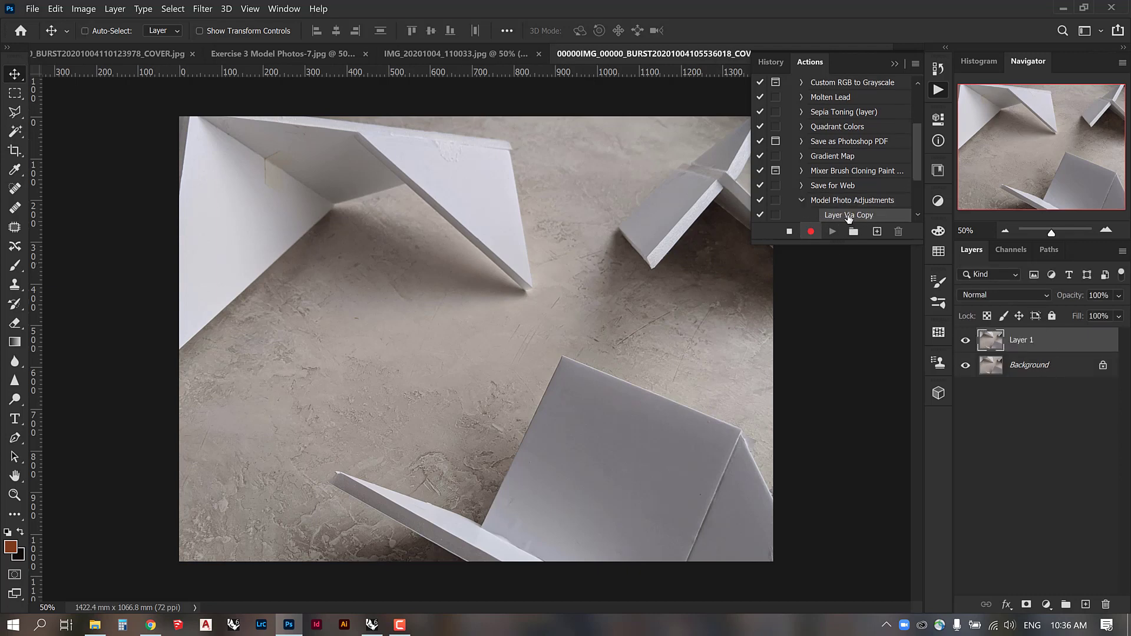
{"action": "key", "text": "ctrl+z"}
Step: While recording, add a Color Balance adjustment layer and shift its midtones toward blue and magenta
{"action": "left_click", "coordinate": [938, 200]}
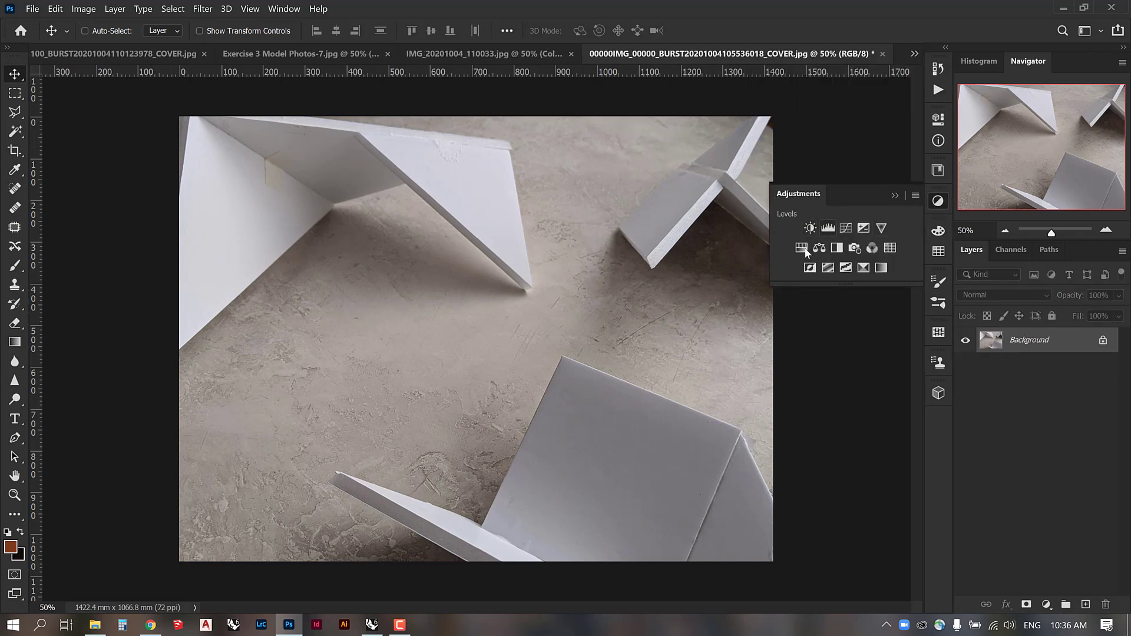
{"action": "left_click", "coordinate": [819, 247]}
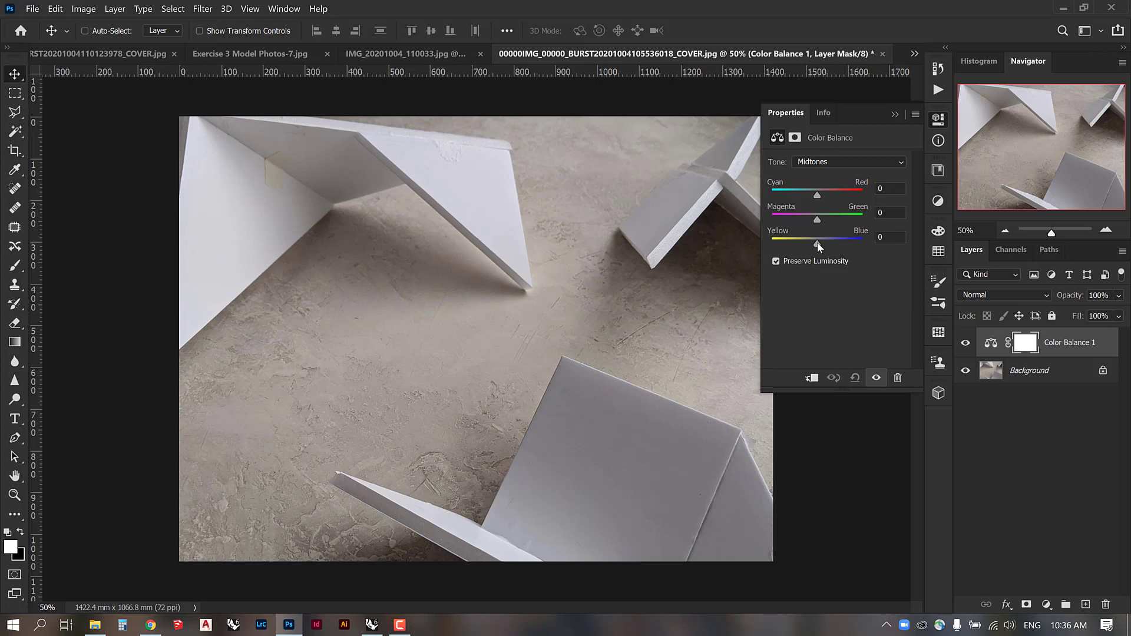
{"action": "left_click_drag", "start_coordinate": [817, 243], "coordinate": [814, 216]}
{"action": "left_click", "coordinate": [895, 115]}
Step: Record Brightness/Contrast and Exposure adjustment layers that brighten the photo, and check the steps captured in the action
{"action": "mouse_move", "coordinate": [837, 204]}
{"action": "left_mouse_down"}
{"action": "mouse_move", "coordinate": [840, 232]}
{"action": "mouse_move", "coordinate": [843, 201]}
{"action": "left_mouse_up"}
{"action": "left_click", "coordinate": [938, 120]}
{"action": "left_click", "coordinate": [941, 200]}
{"action": "left_click", "coordinate": [863, 228]}
{"action": "left_click", "coordinate": [938, 120]}
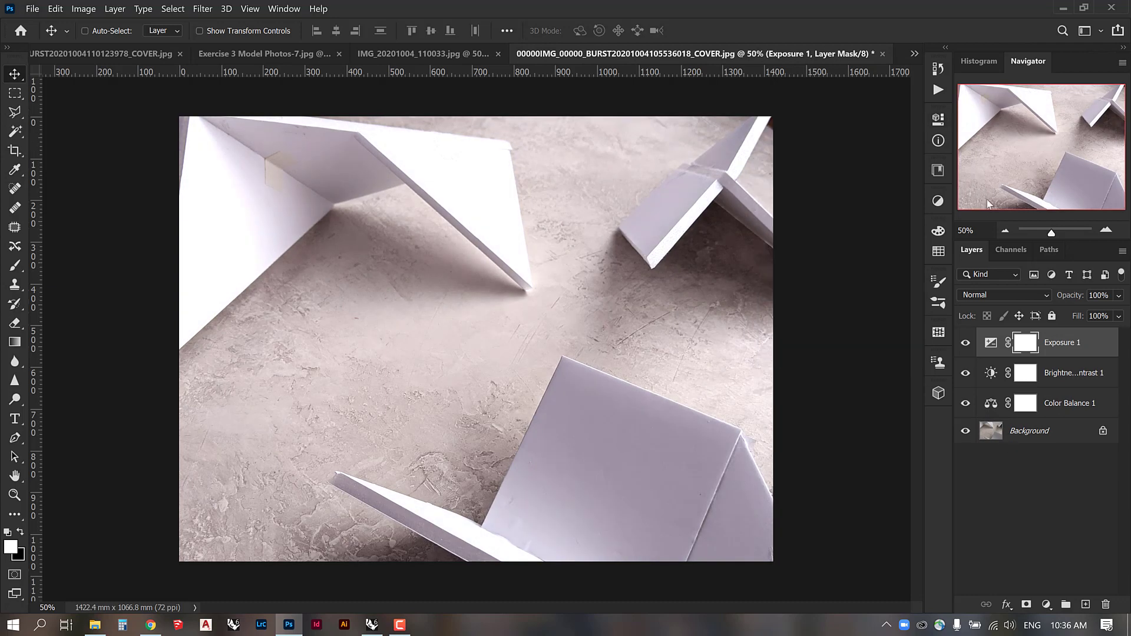
{"action": "left_click", "coordinate": [937, 93]}
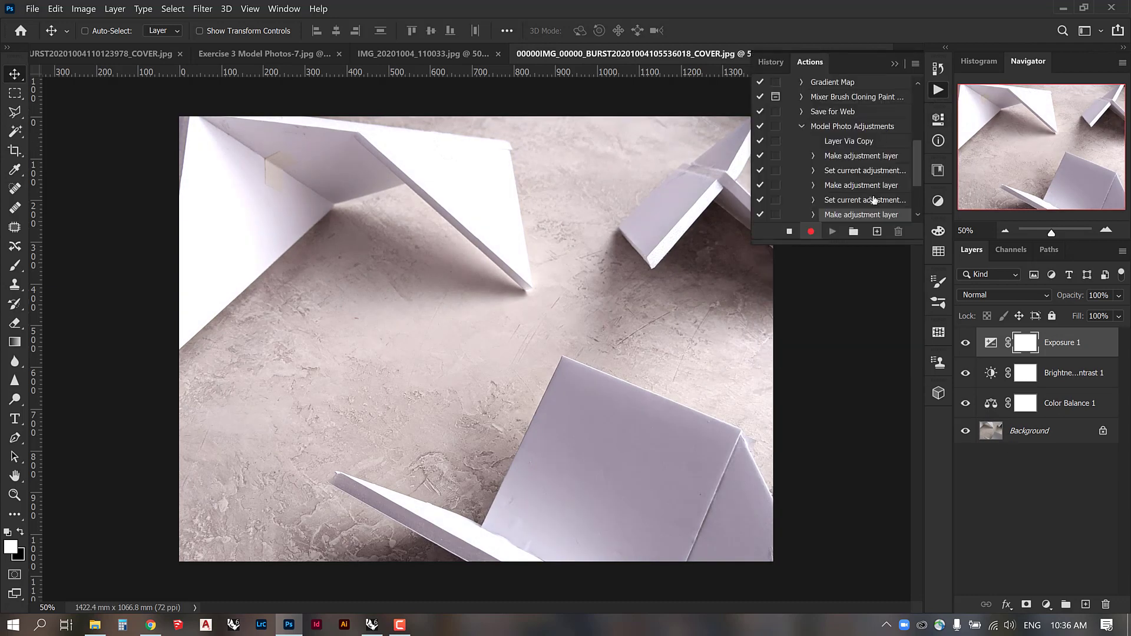
Step: Stop recording the action, collapse its recorded steps and select the Model Photo Adjustments action
{"action": "left_click", "coordinate": [790, 232]}
{"action": "left_click", "coordinate": [802, 126]}
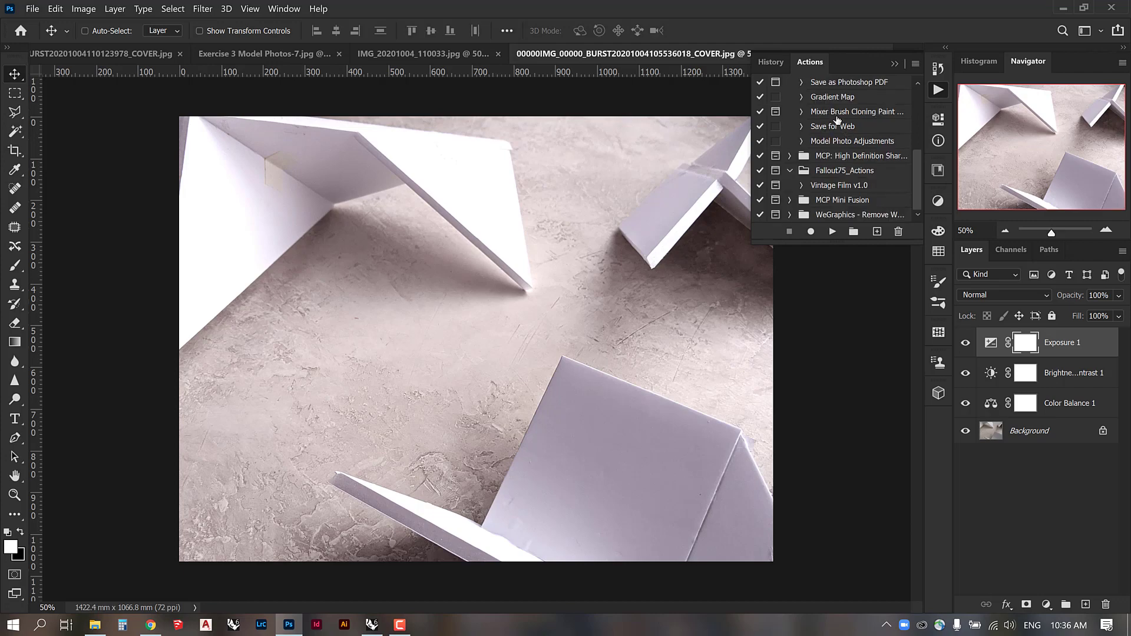
{"action": "left_click", "coordinate": [841, 146]}
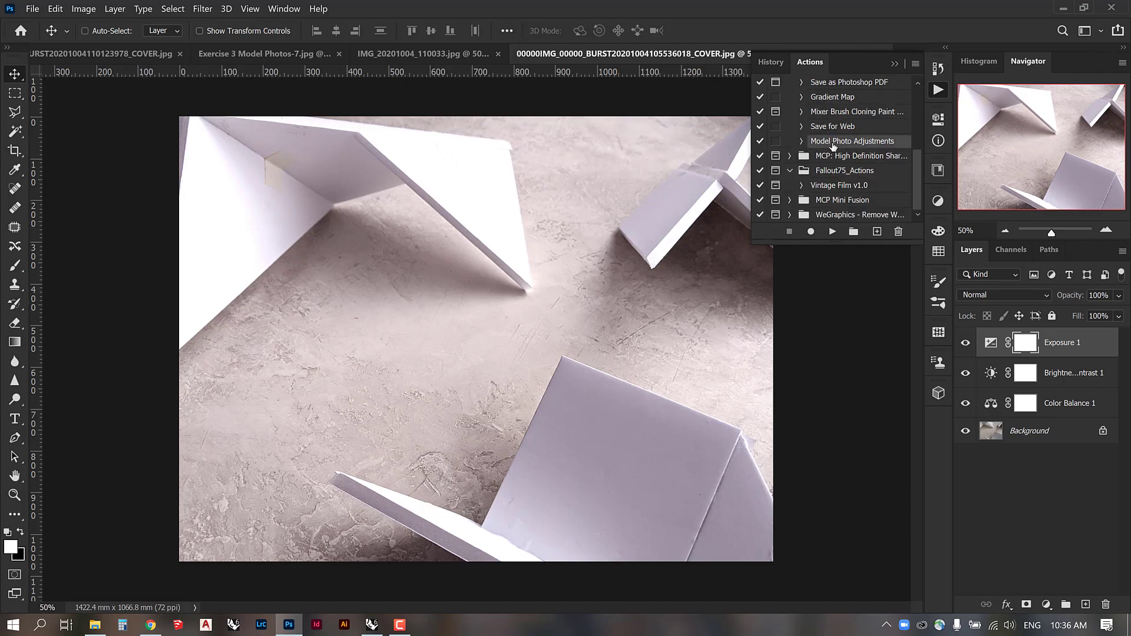
Step: Delete the three adjustment layers from IMG_20201004_110033.jpg and run the Model Photo Adjustments action on that photo
{"action": "left_click", "coordinate": [389, 54]}
{"action": "left_click", "coordinate": [1061, 350], "text": "shift"}
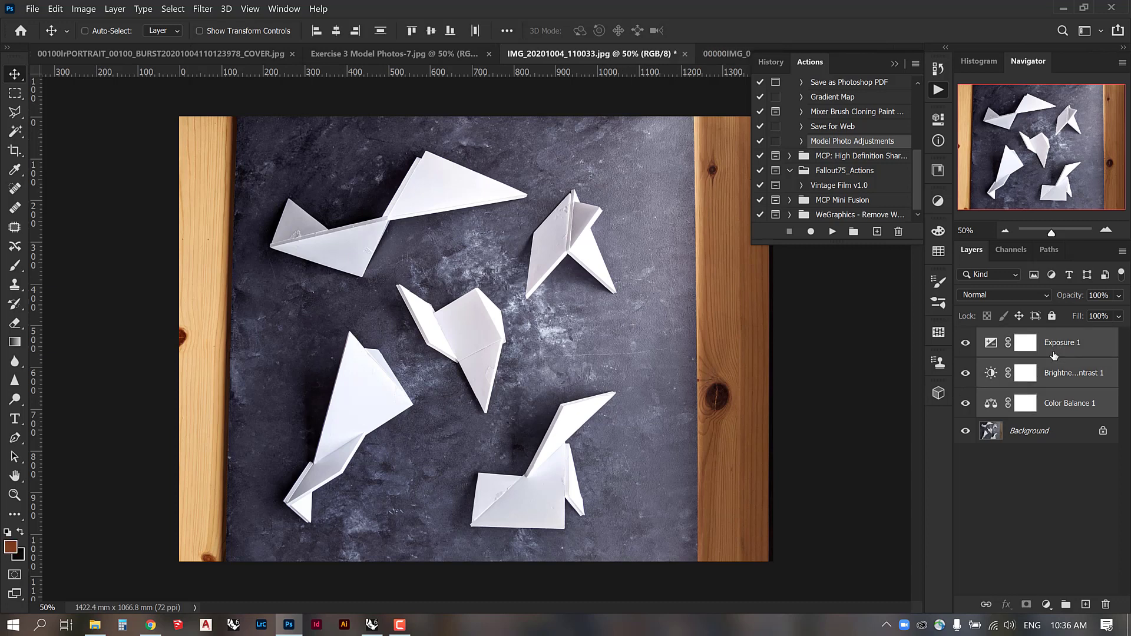
{"action": "key", "text": "Delete"}
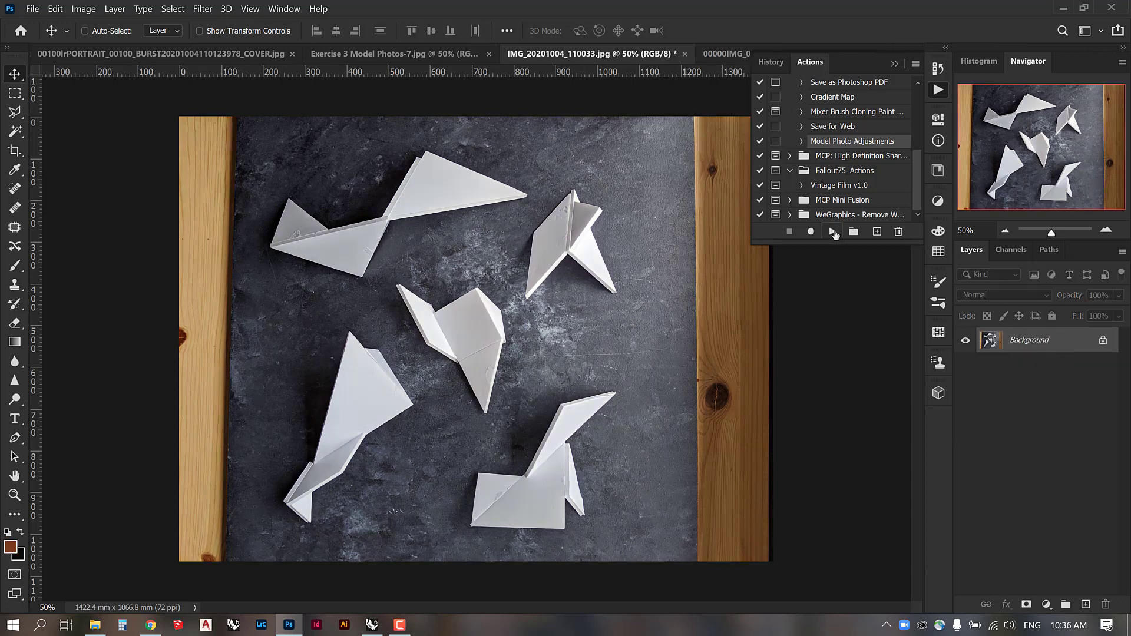
{"action": "left_click", "coordinate": [832, 232]}
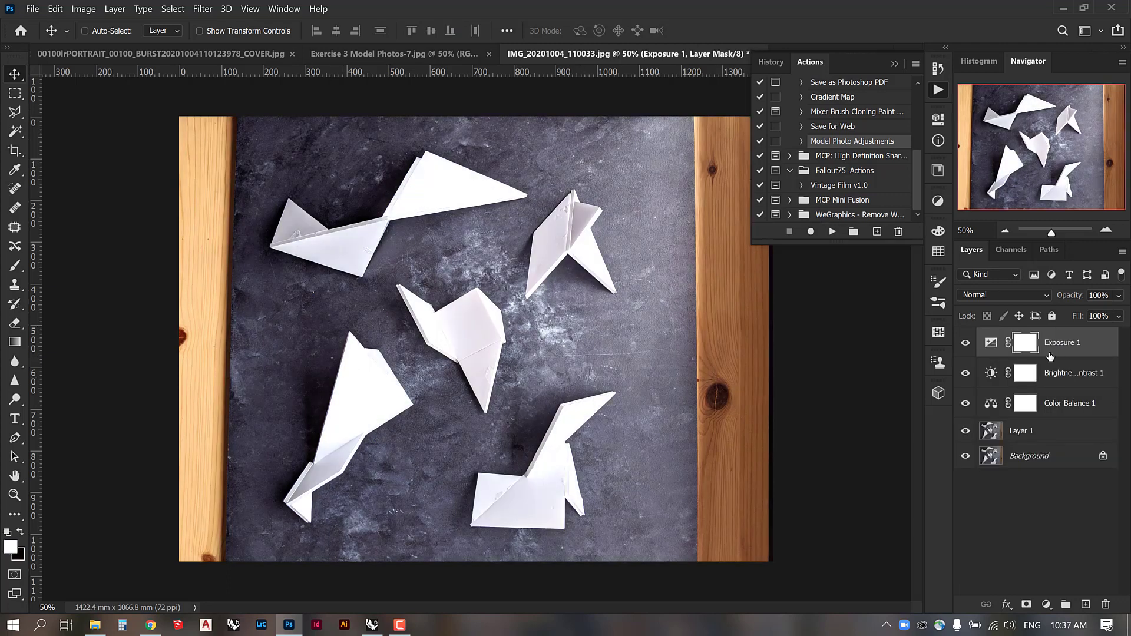
{"action": "left_click", "coordinate": [1020, 436]}
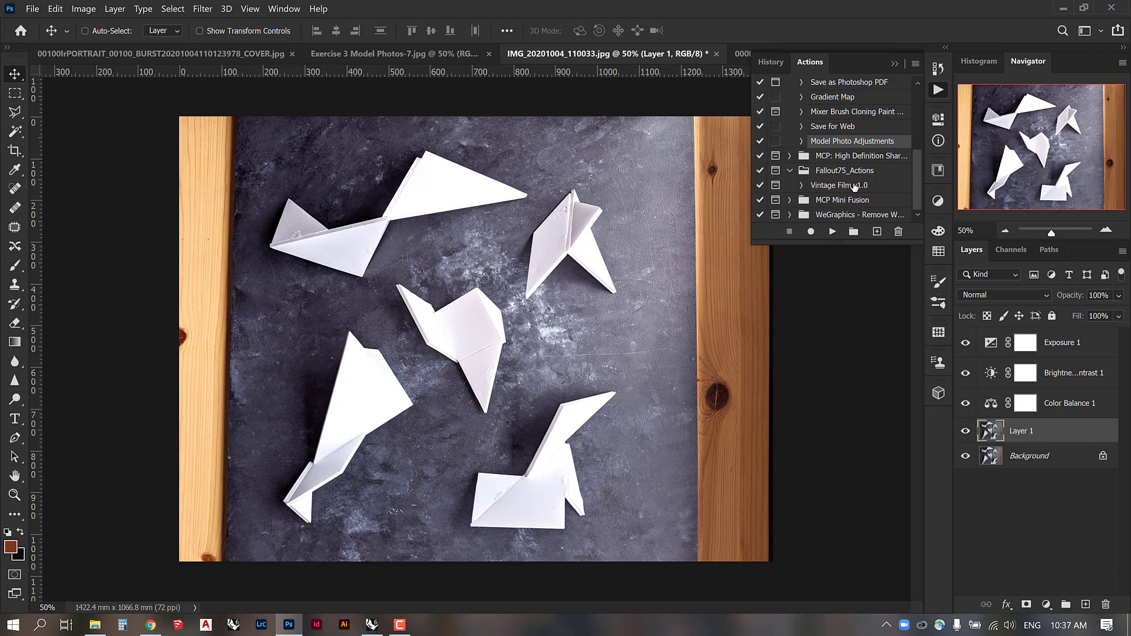
Step: Delete the Layer Via Copy step from the Model Photo Adjustments action
{"action": "left_click", "coordinate": [801, 141]}
{"action": "left_click", "coordinate": [832, 158]}
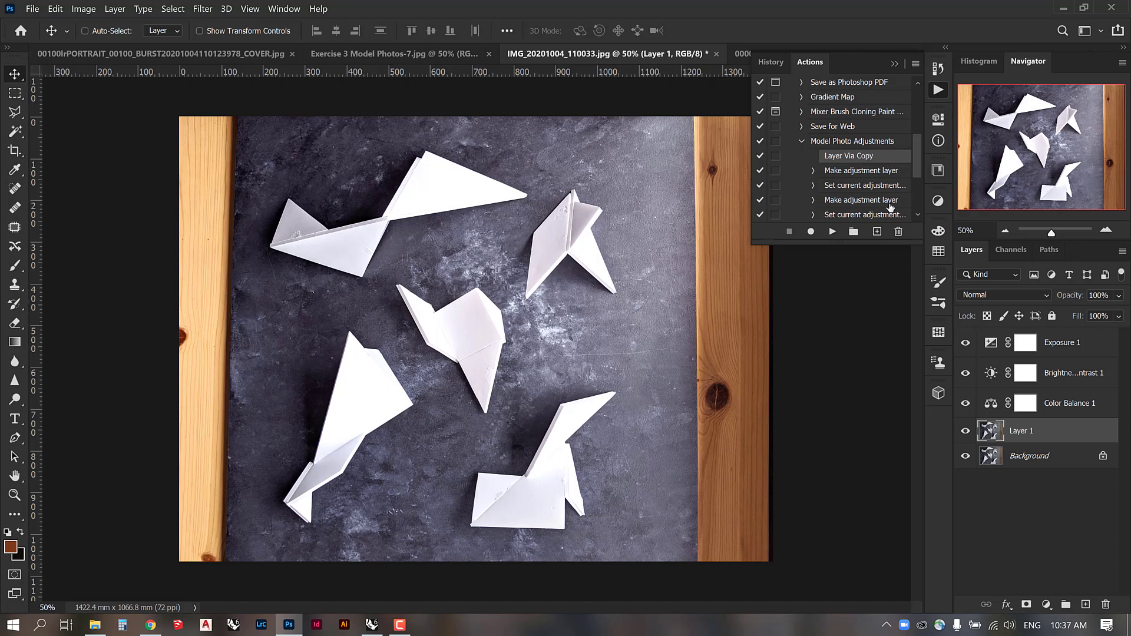
{"action": "left_click", "coordinate": [900, 232]}
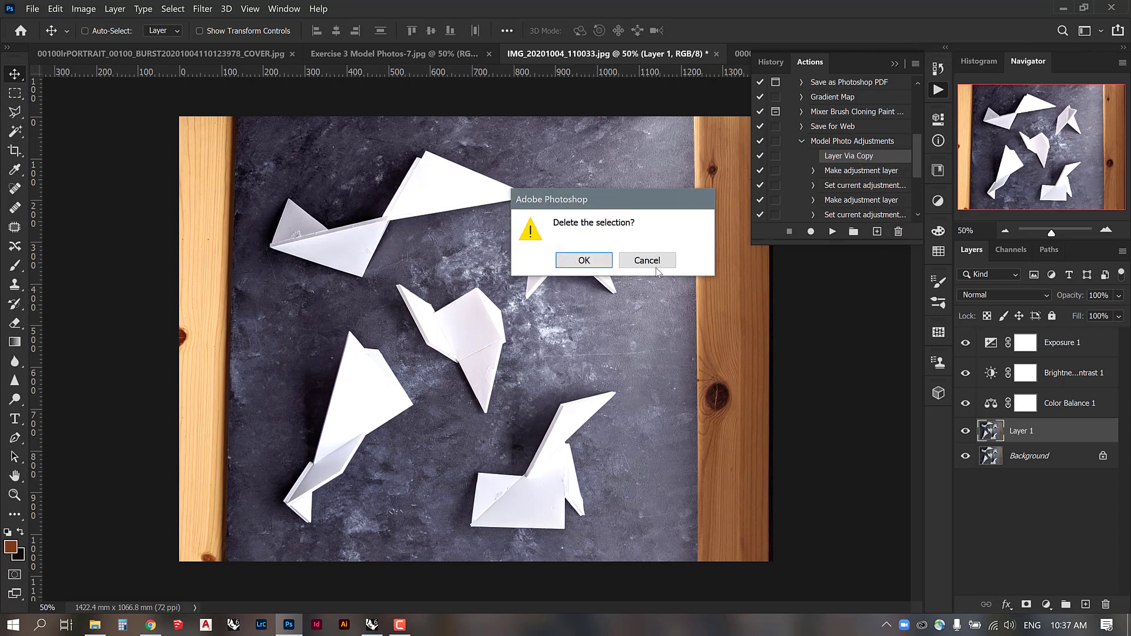
{"action": "left_click", "coordinate": [604, 260]}
{"action": "left_click", "coordinate": [802, 141]}
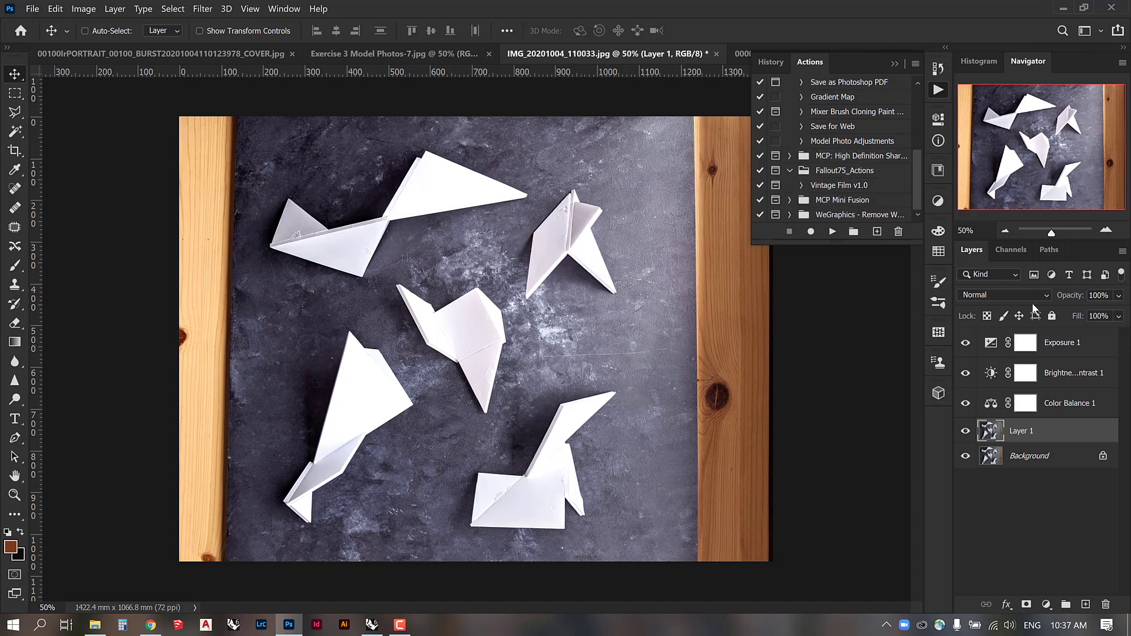
Step: Delete the three adjustment layers and Layer 1, then rerun the Model Photo Adjustments action and put the actions list away
{"action": "left_click", "coordinate": [1061, 343]}
{"action": "left_click", "coordinate": [1063, 431], "text": "shift"}
{"action": "key", "text": "Delete"}
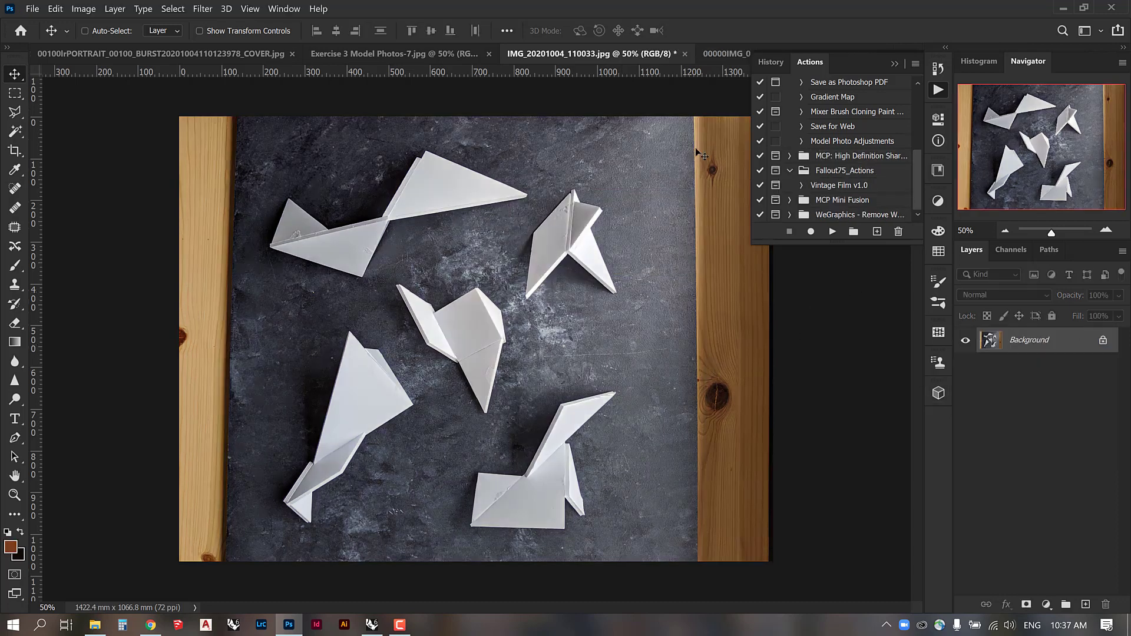
{"action": "left_click", "coordinate": [815, 143]}
{"action": "left_click", "coordinate": [833, 232]}
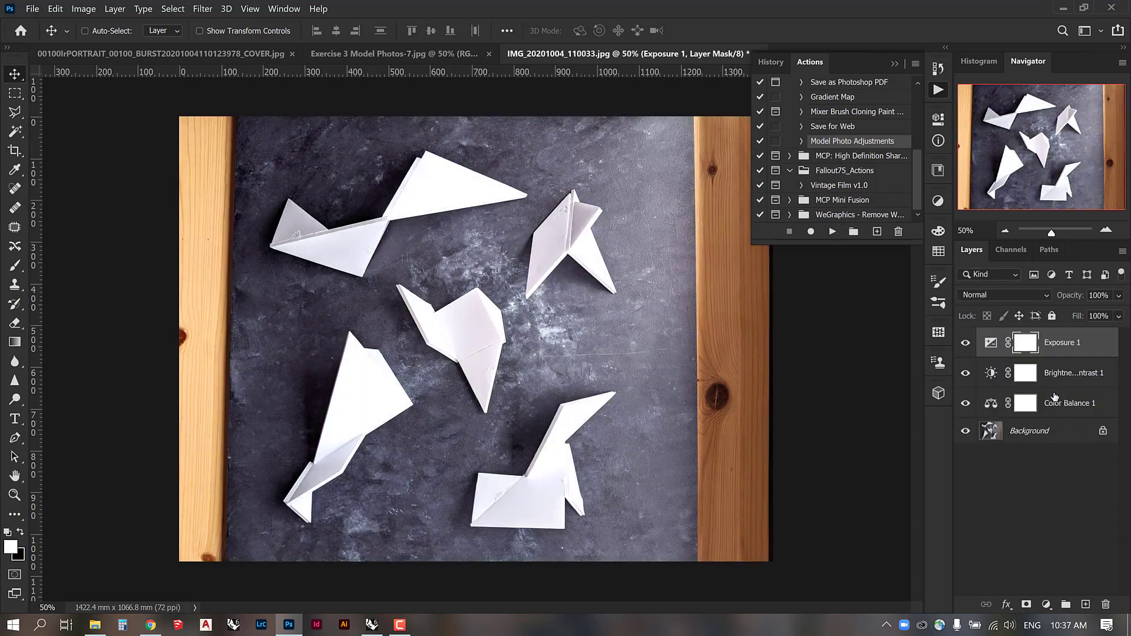
{"action": "left_click", "coordinate": [895, 63]}
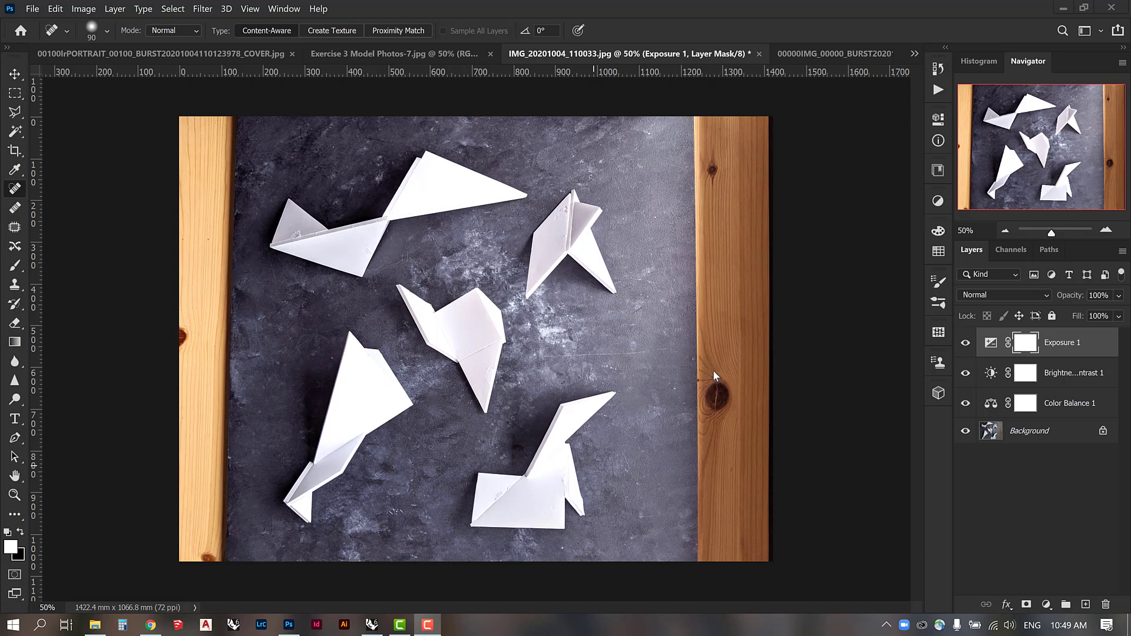
Step: Try converting the Background into a regular layer named Layer 0, and undo the conversion
{"action": "double_click", "coordinate": [1053, 436]}
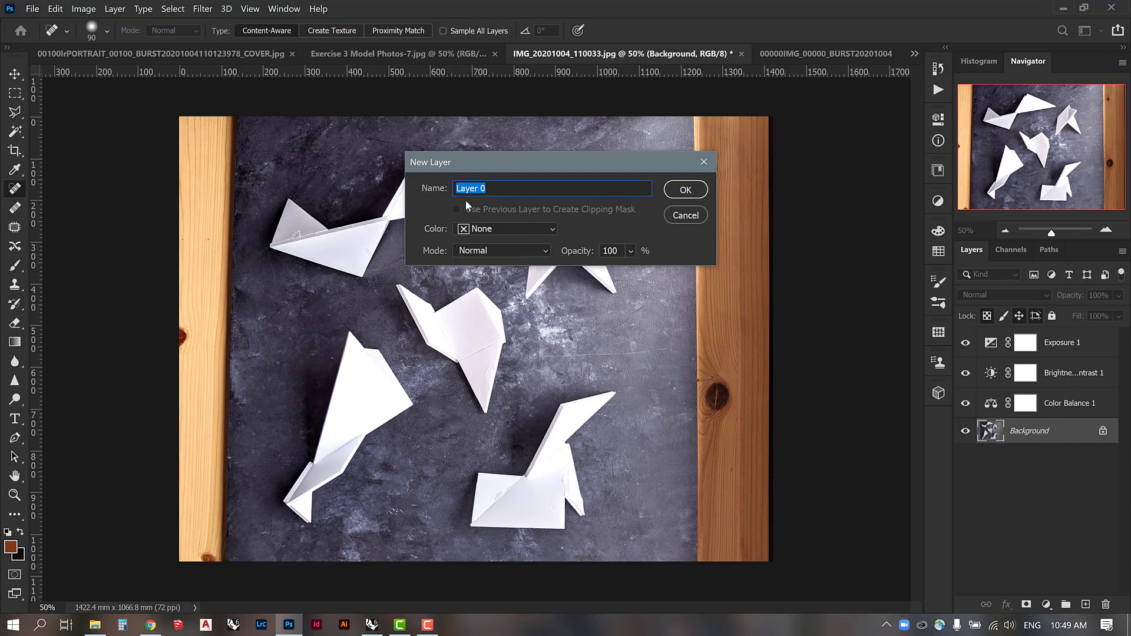
{"action": "left_click", "coordinate": [684, 189]}
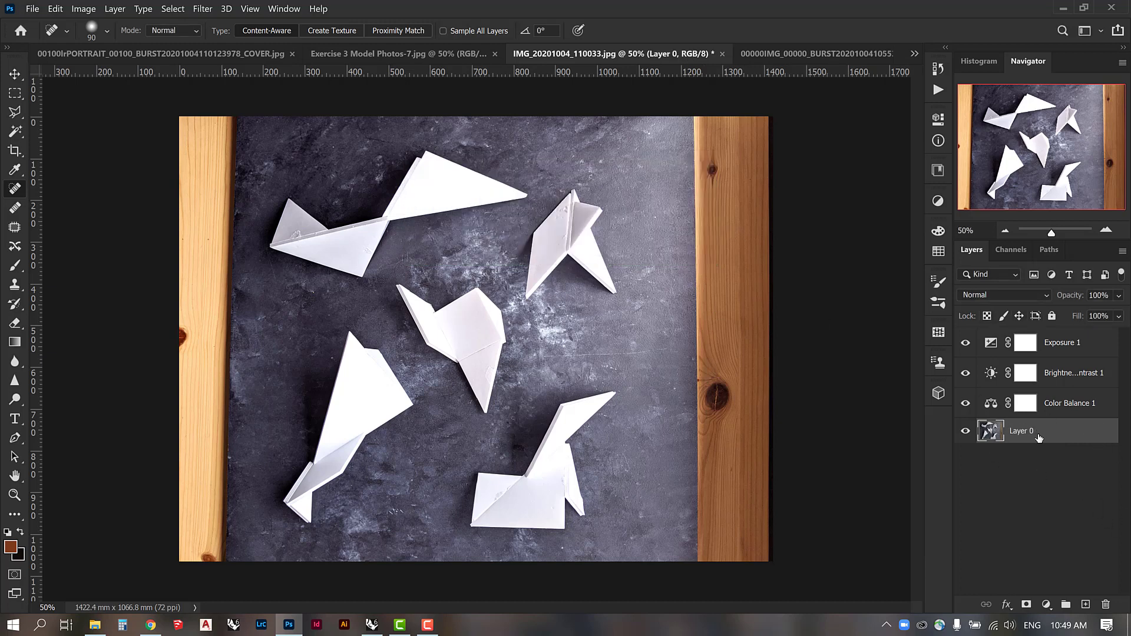
{"action": "key", "text": "ctrl+z"}
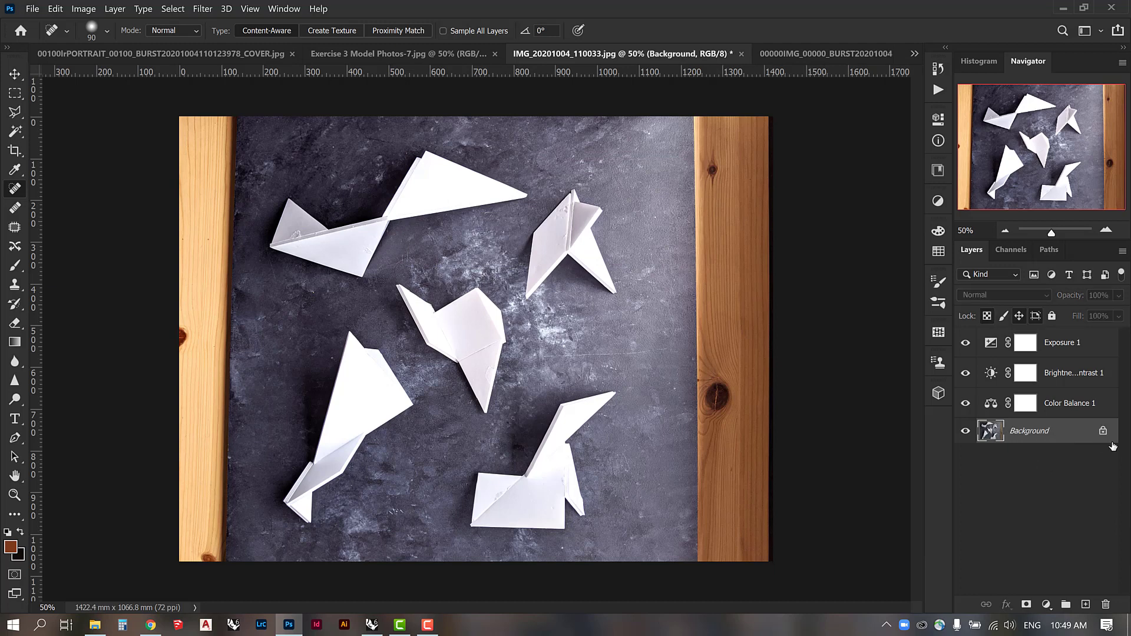
Step: Unlock the Background layer directly and keep the unlocked photo layer selected
{"action": "left_click", "coordinate": [1104, 432]}
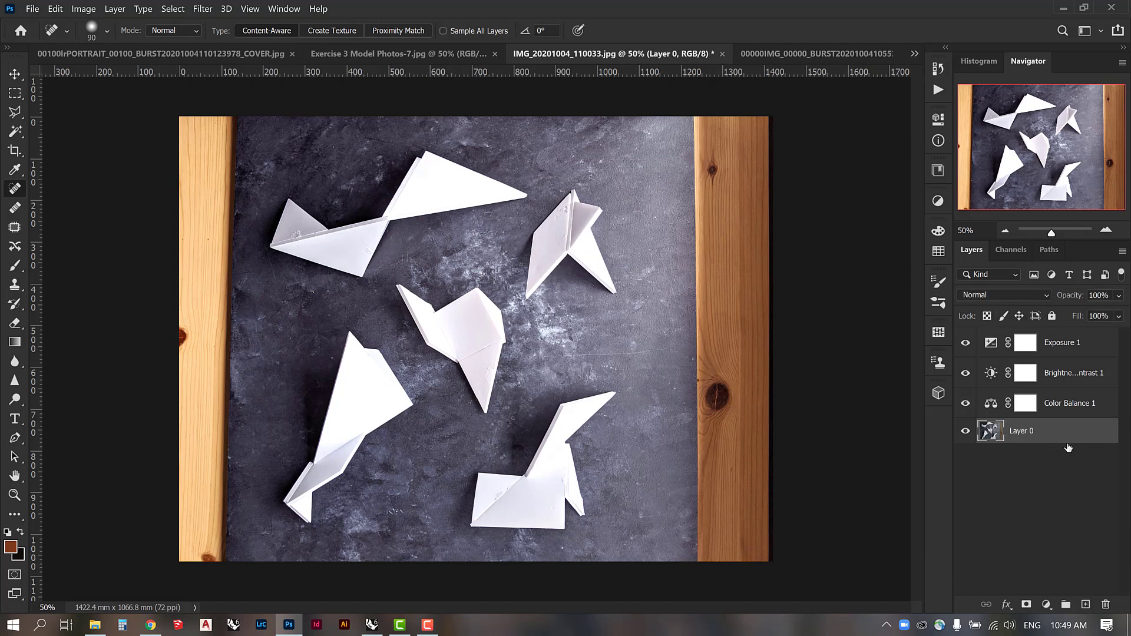
{"action": "left_click", "coordinate": [1016, 458]}
{"action": "left_click", "coordinate": [1018, 436]}
Step: Start a Distort transform on the photo layer and place vertical guides along the inner edges of both wooden strips
{"action": "left_click", "coordinate": [56, 8]}
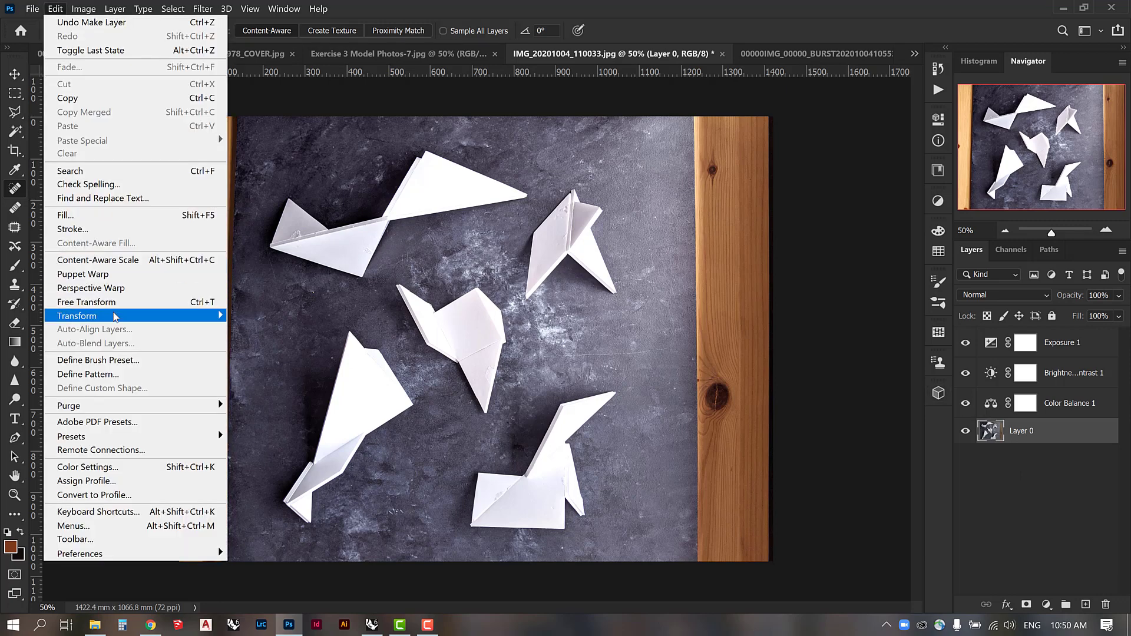
{"action": "mouse_move", "coordinate": [176, 316]}
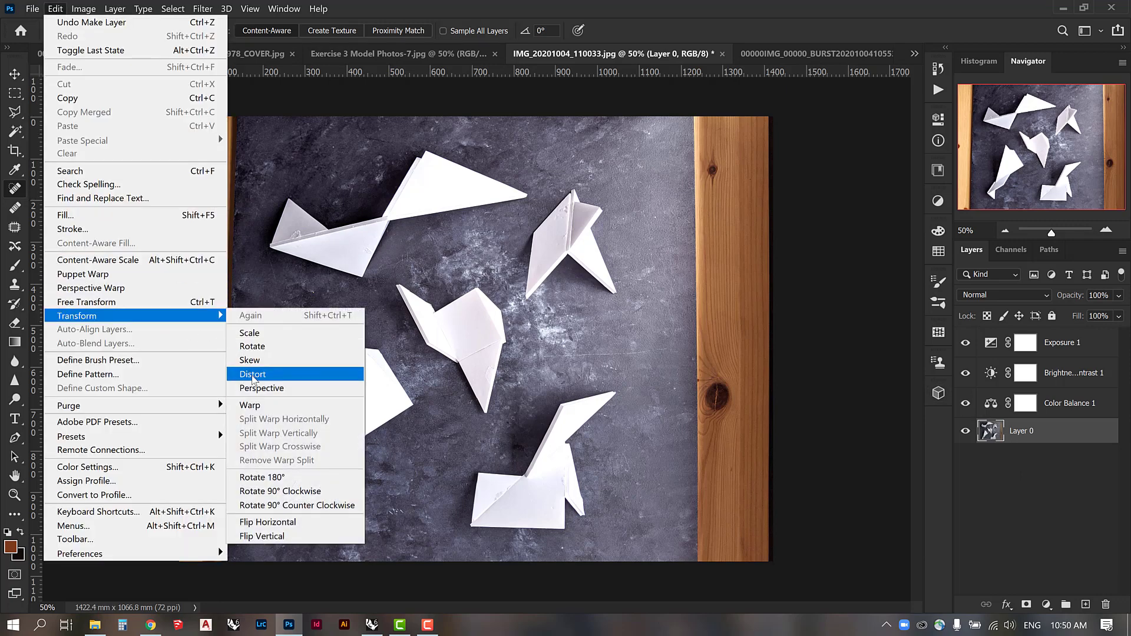
{"action": "left_click", "coordinate": [253, 375]}
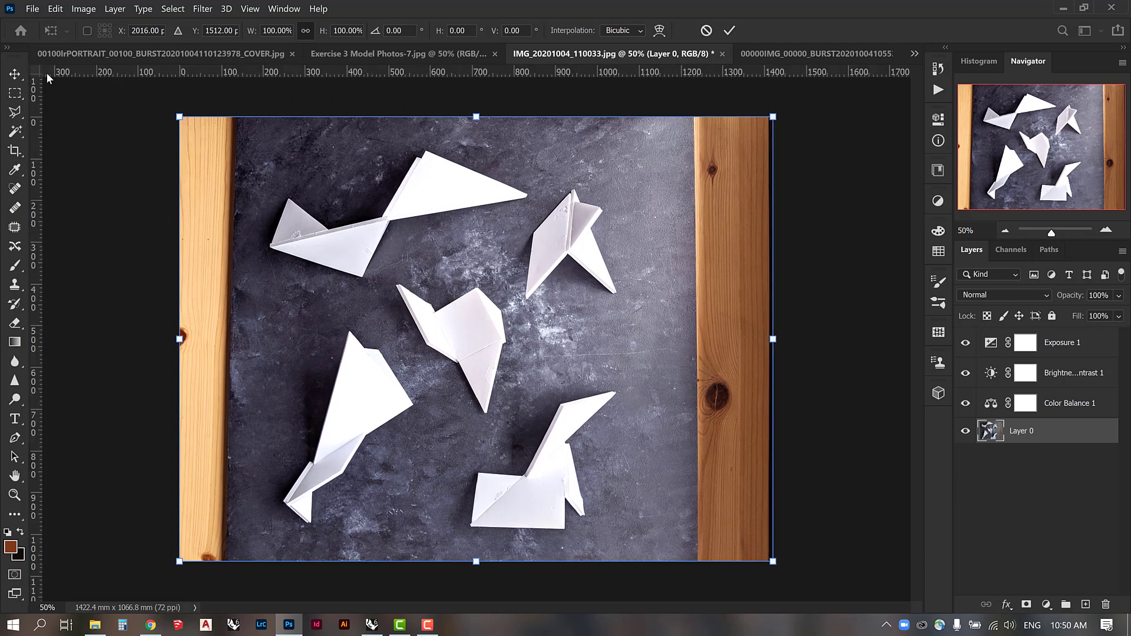
{"action": "left_click_drag", "start_coordinate": [34, 90], "coordinate": [697, 194]}
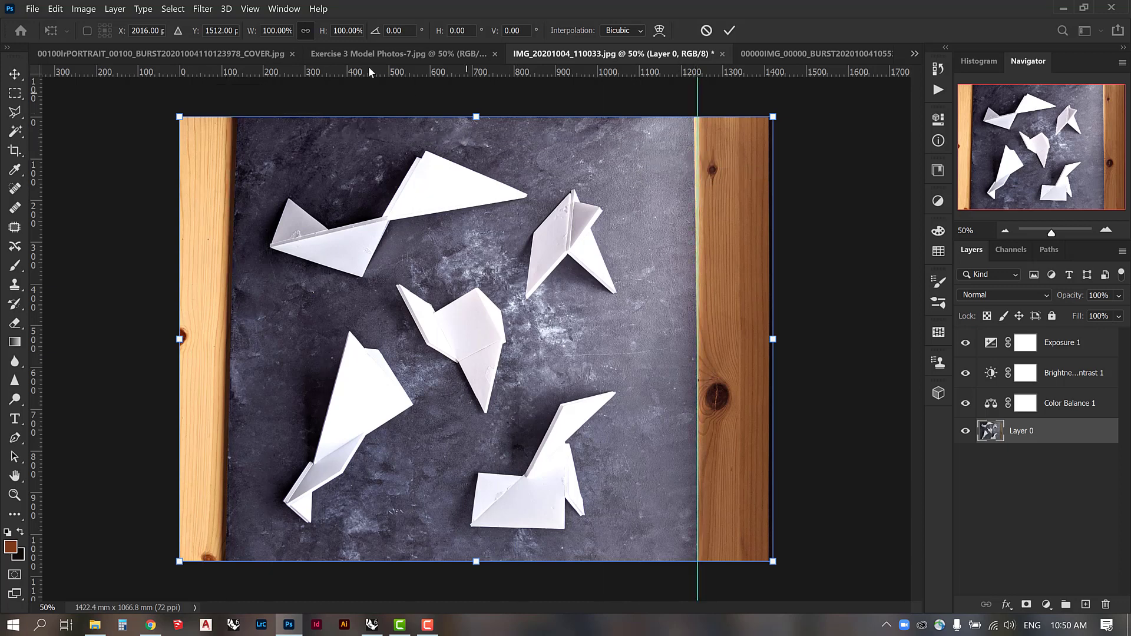
{"action": "left_click_drag", "start_coordinate": [130, 162], "coordinate": [226, 174]}
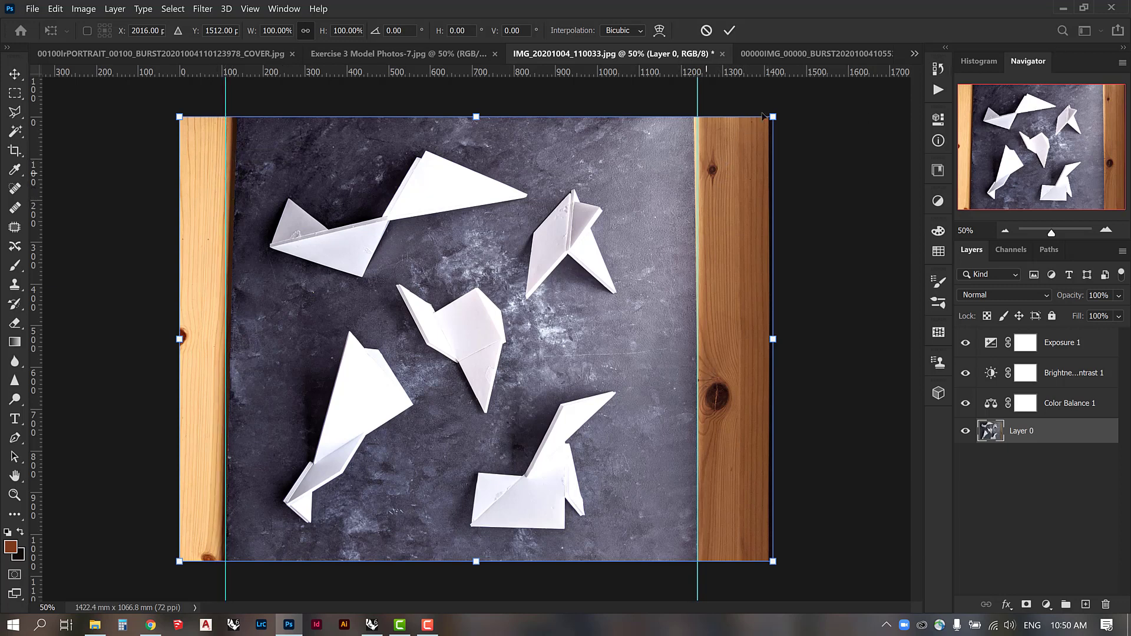
Step: Distort the photo's two upper corners outward to straighten the wooden edges against the guides, apply it and clear the guides
{"action": "left_click_drag", "start_coordinate": [776, 120], "coordinate": [780, 120]}
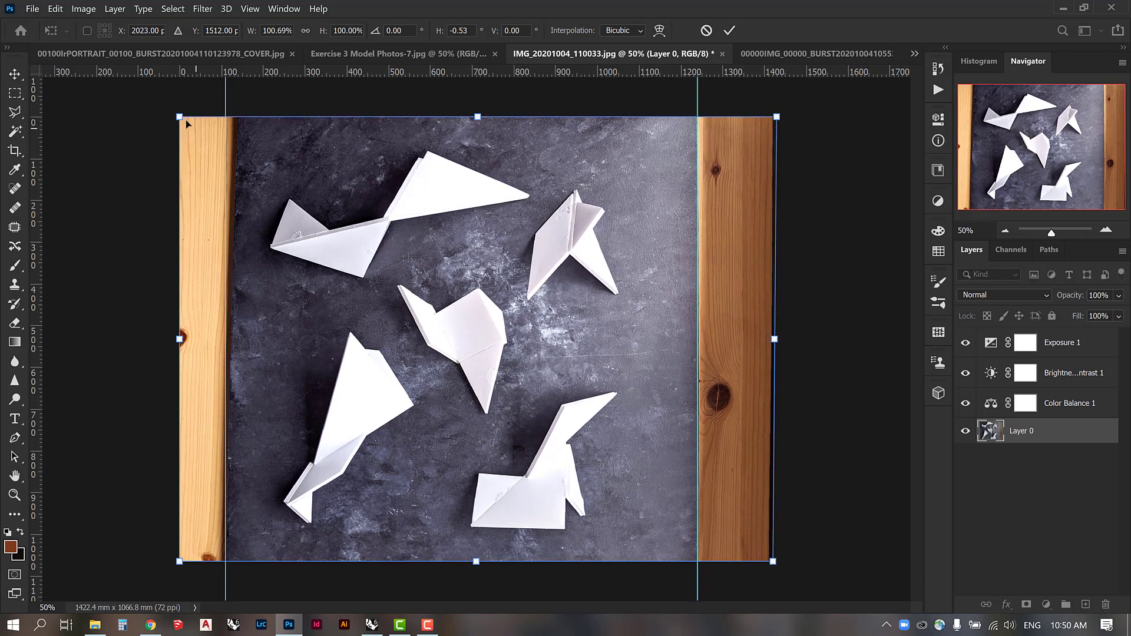
{"action": "left_click_drag", "start_coordinate": [181, 120], "coordinate": [168, 121]}
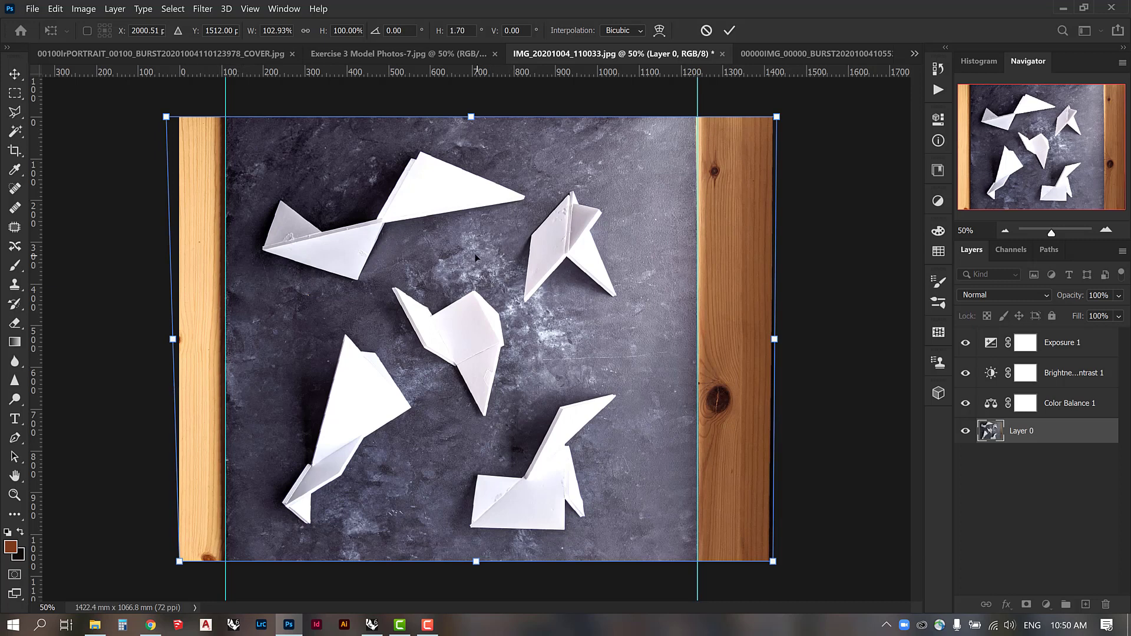
{"action": "key", "text": "Return"}
{"action": "key", "text": "j"}
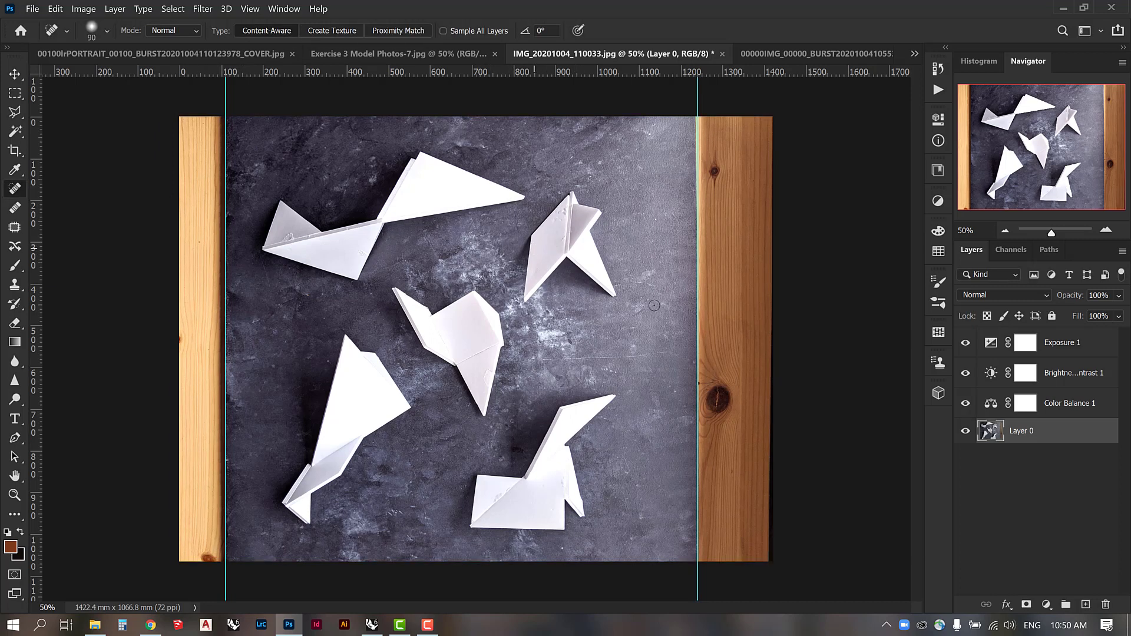
{"action": "left_click", "coordinate": [275, 12]}
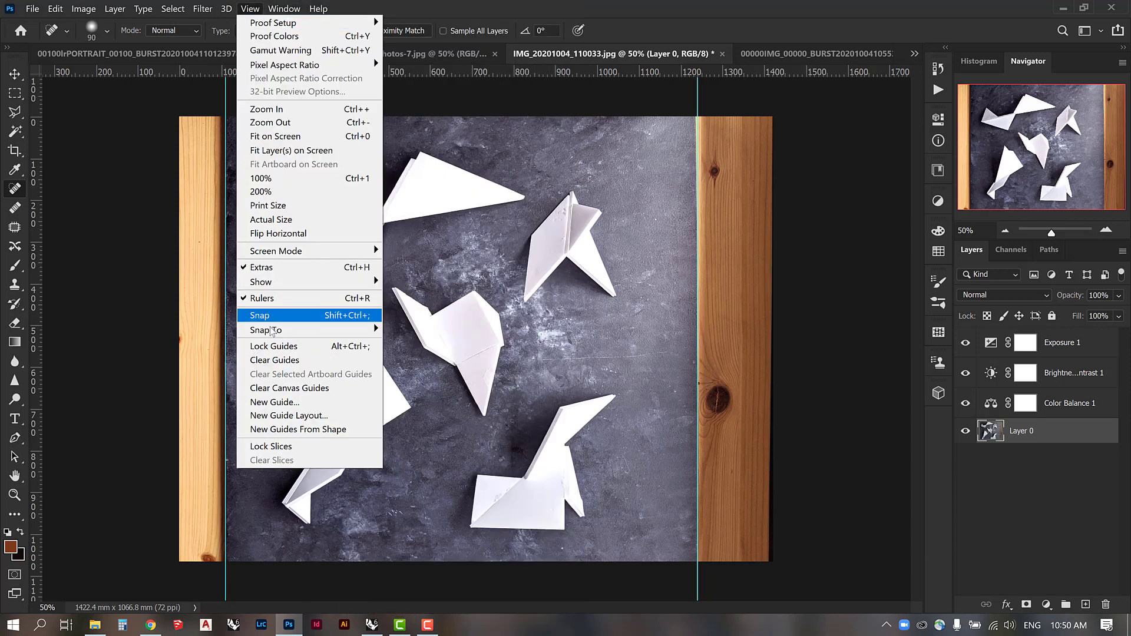
{"action": "left_click", "coordinate": [284, 359]}
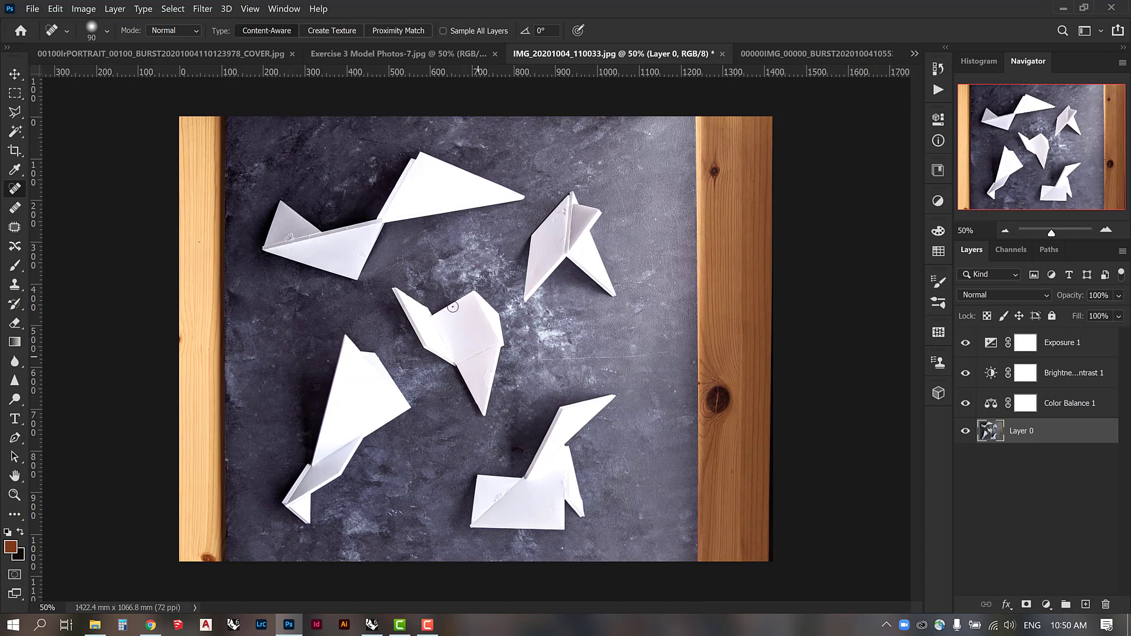
Step: Crop the photo to a 1 : 1 (Square) ratio around the five paper models, leaving out the wooden strips
{"action": "key", "text": "c"}
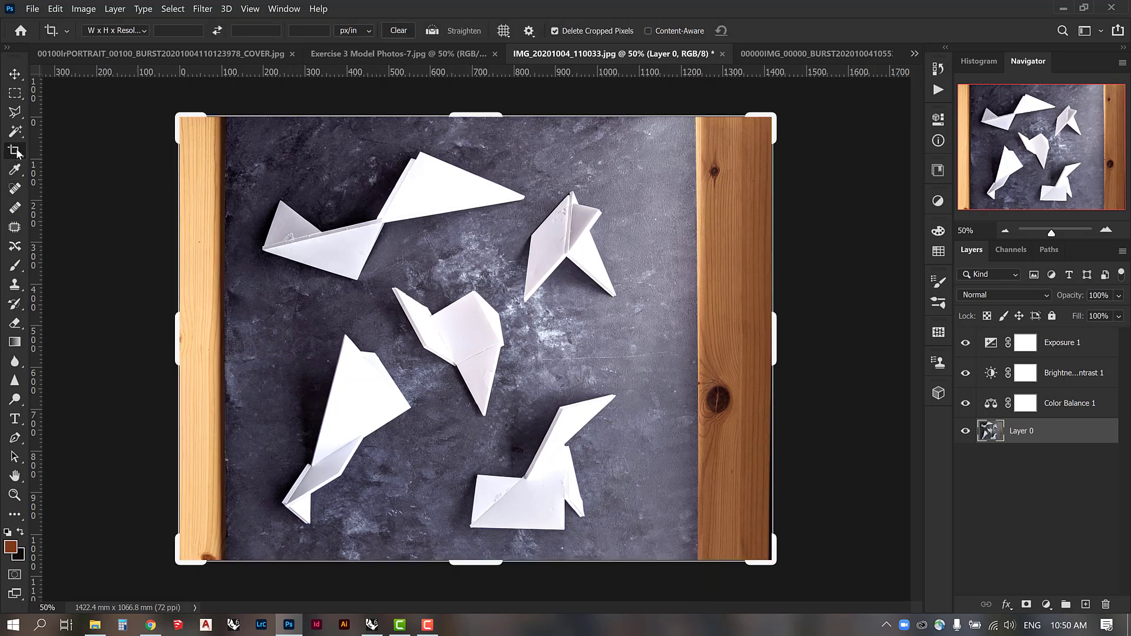
{"action": "left_click", "coordinate": [142, 32]}
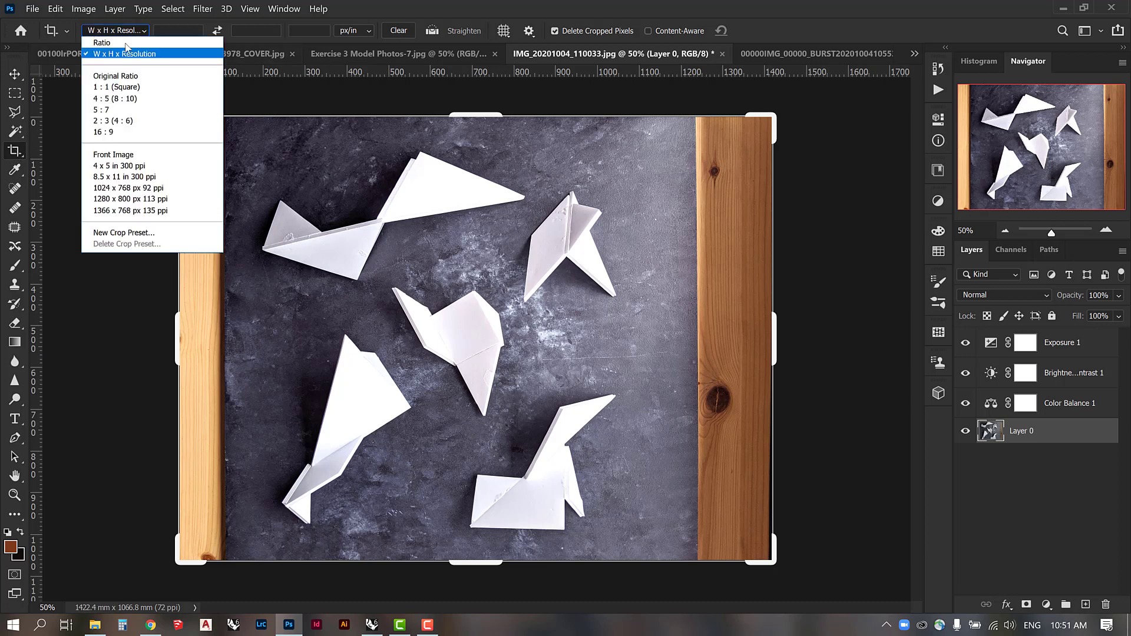
{"action": "left_click", "coordinate": [121, 87]}
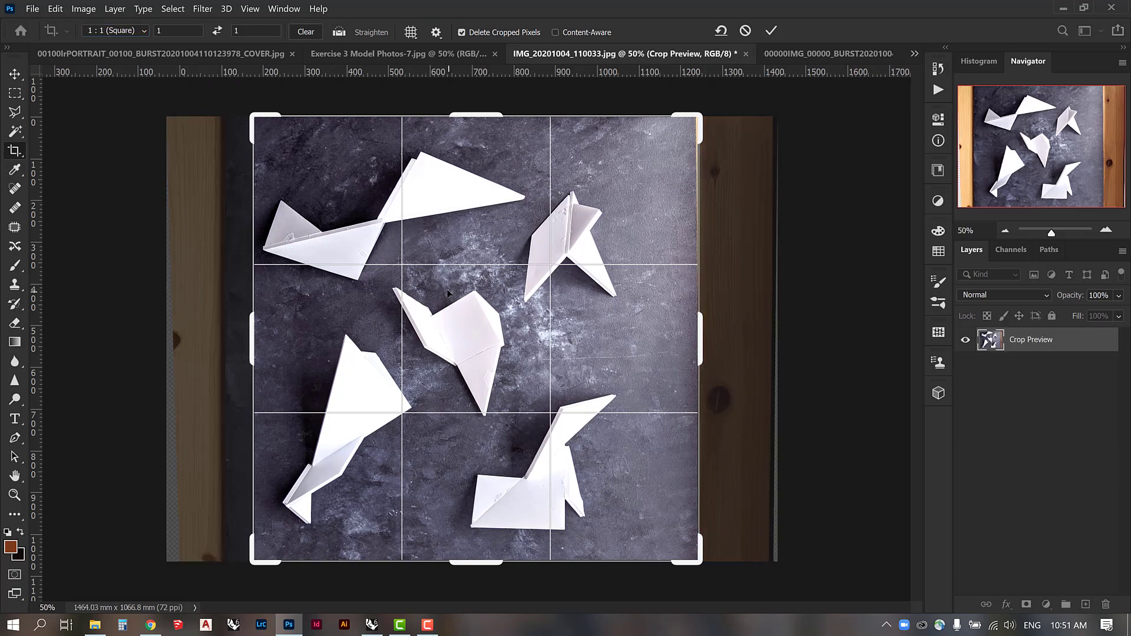
{"action": "left_click_drag", "start_coordinate": [446, 293], "coordinate": [457, 292]}
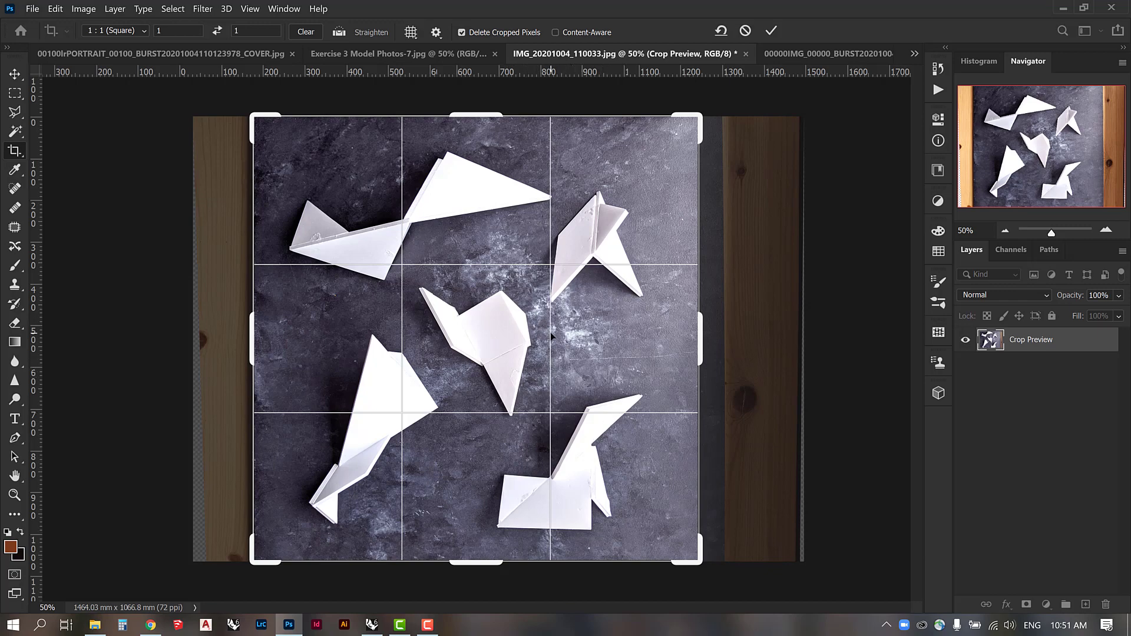
{"action": "key", "text": "Return"}
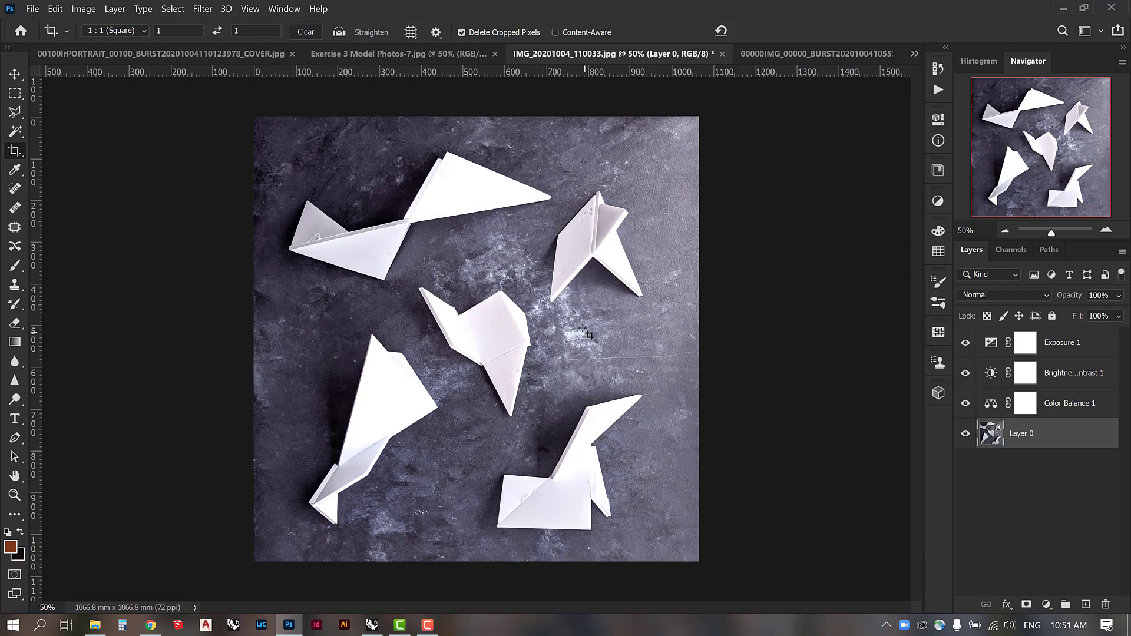
Step: Export the square-cropped photo with Save for Web (Legacy), using the JPEG High preset at quality 60 and 3024 × 3024 px
{"action": "left_click", "coordinate": [32, 10]}
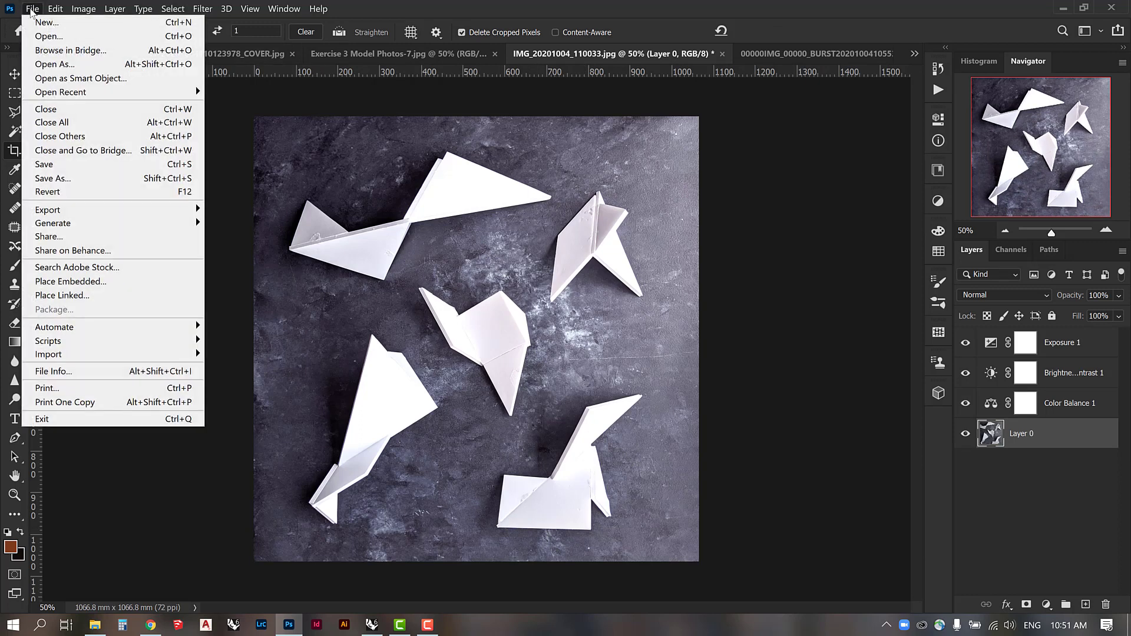
{"action": "mouse_move", "coordinate": [76, 212]}
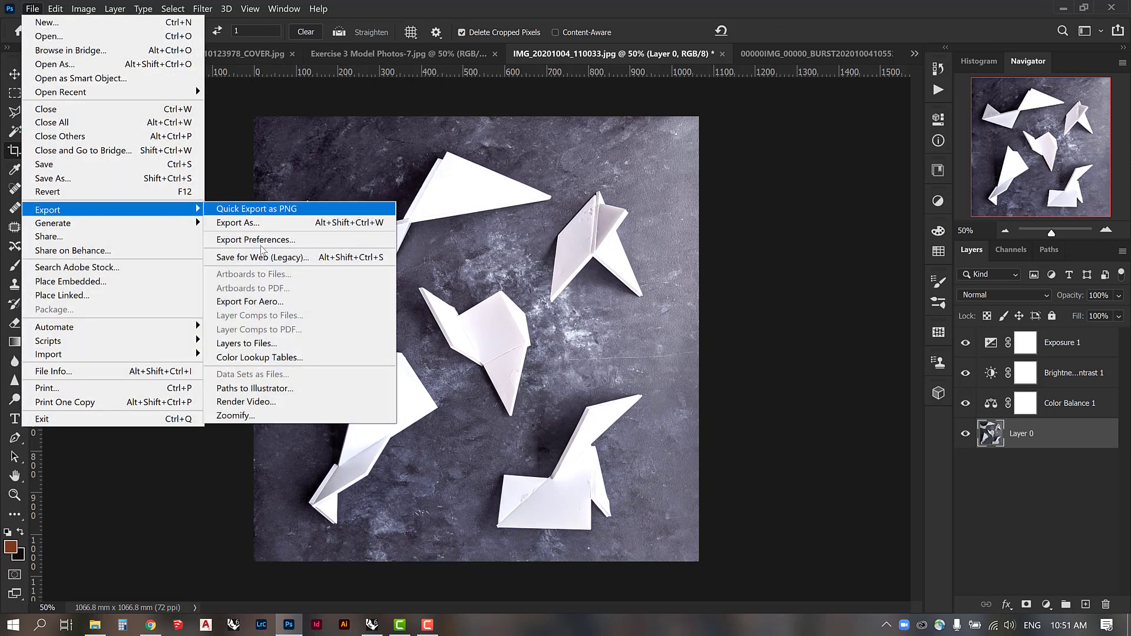
{"action": "left_click", "coordinate": [265, 256]}
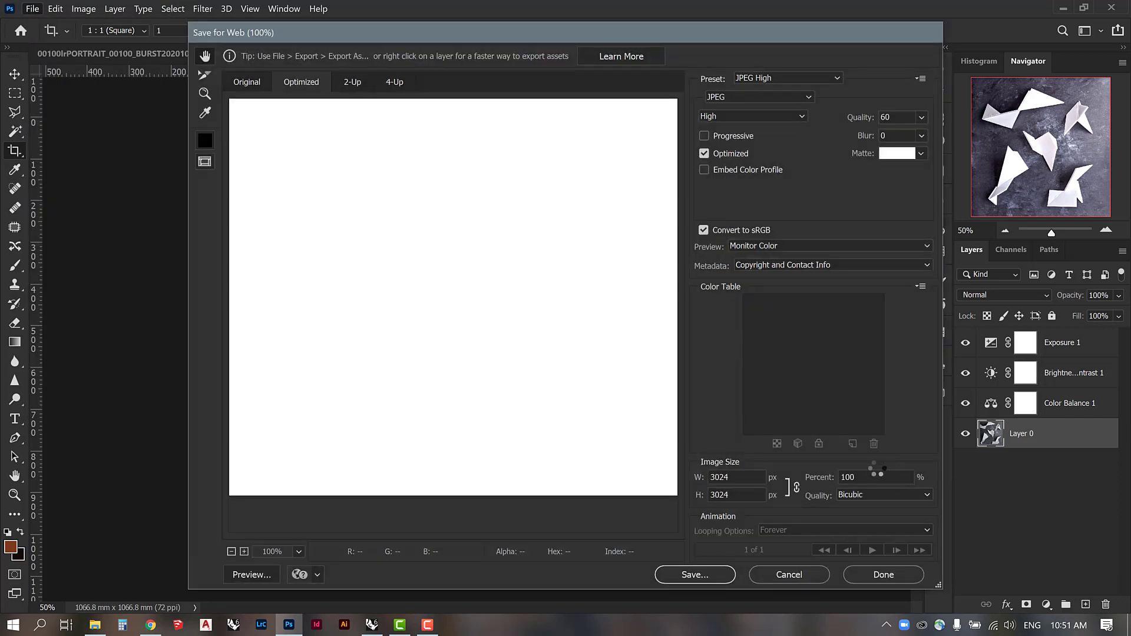
{"action": "left_click", "coordinate": [695, 575]}
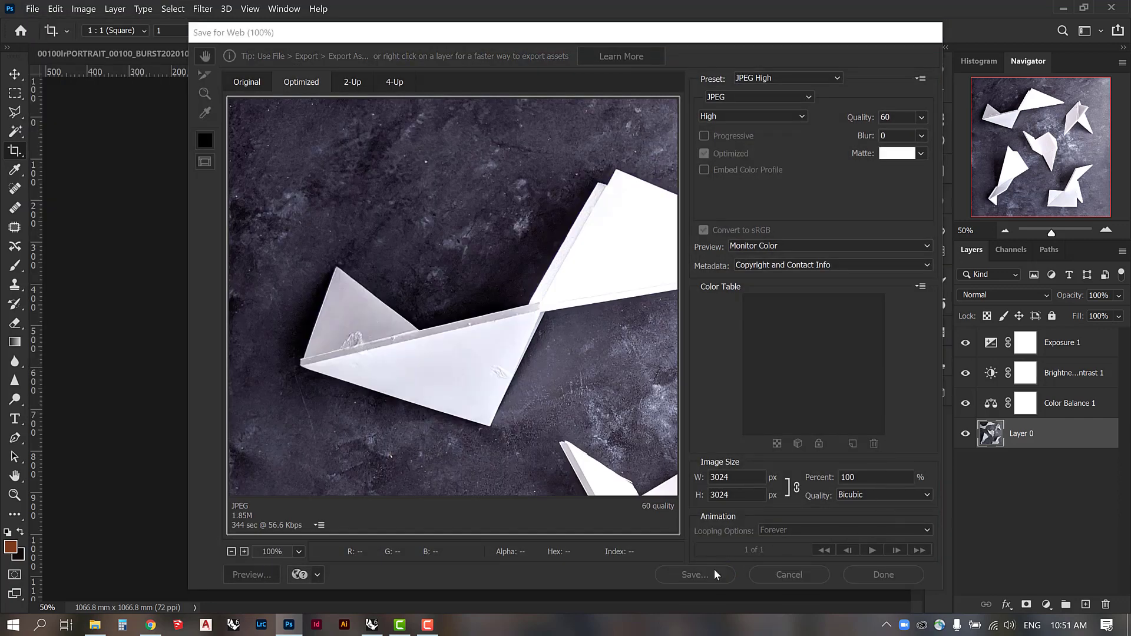
{"action": "left_click", "coordinate": [588, 303]}
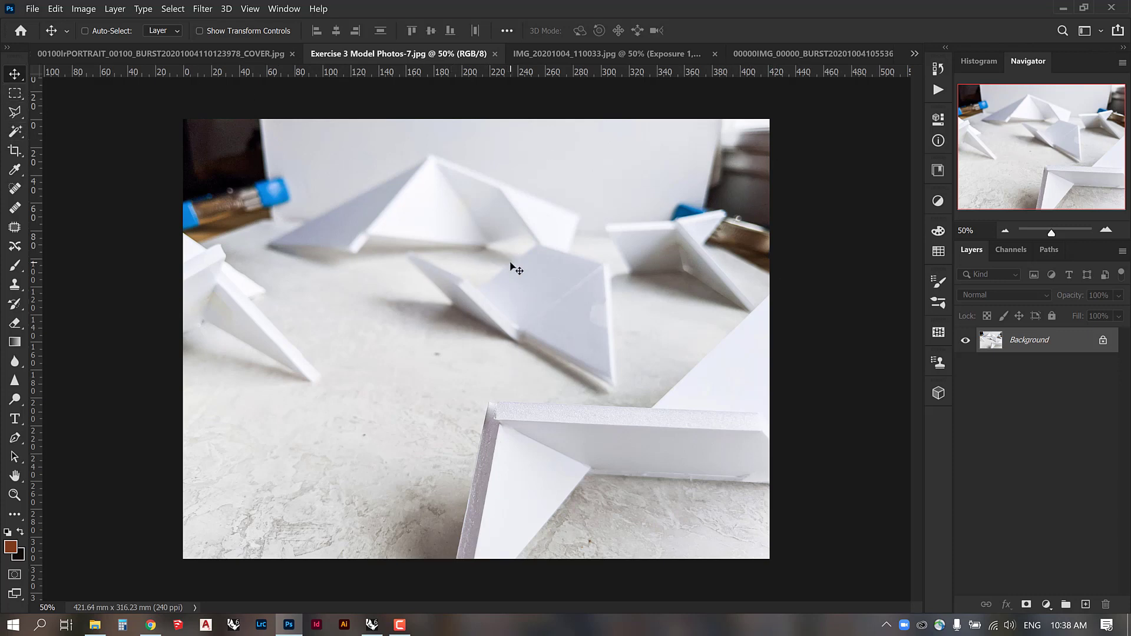
Step: In Exercise 3 Model Photos-7.jpg, outline the dark object and blue clip in the photo's upper-left corner with the Polygonal Lasso
{"action": "left_click", "coordinate": [14, 113]}
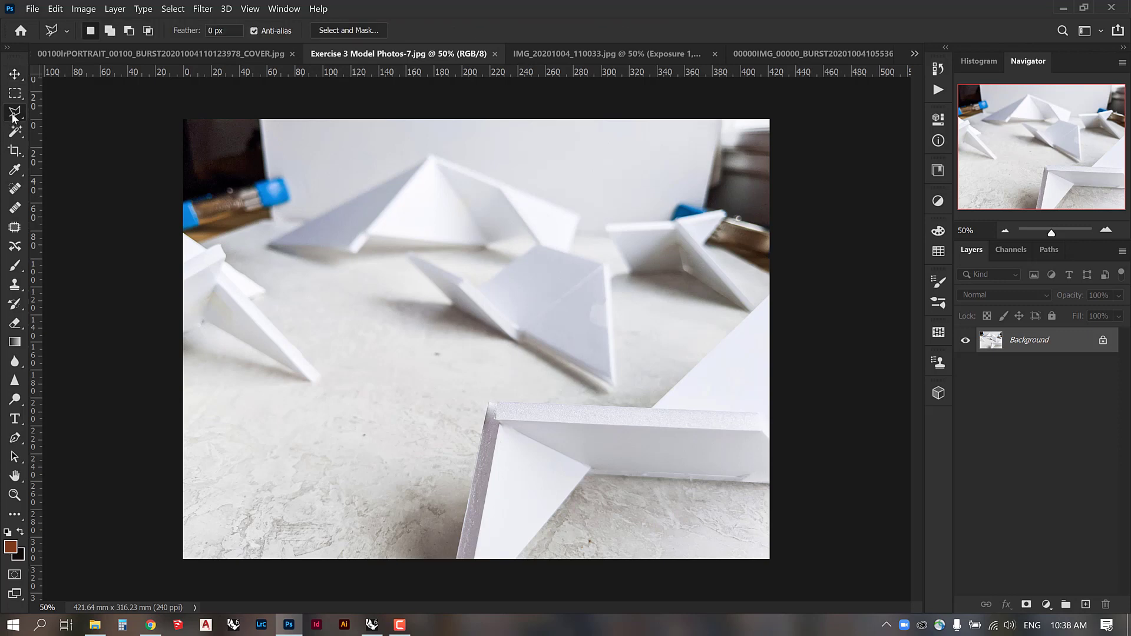
{"action": "left_click", "coordinate": [270, 118]}
{"action": "left_click", "coordinate": [302, 176]}
{"action": "left_click", "coordinate": [298, 212]}
{"action": "left_click", "coordinate": [284, 222]}
{"action": "left_click", "coordinate": [204, 246]}
{"action": "double_click", "coordinate": [178, 114]}
Step: Fill the selected upper-left corner using Content-Aware contents to remove the dark object and clip
{"action": "left_click", "coordinate": [55, 8]}
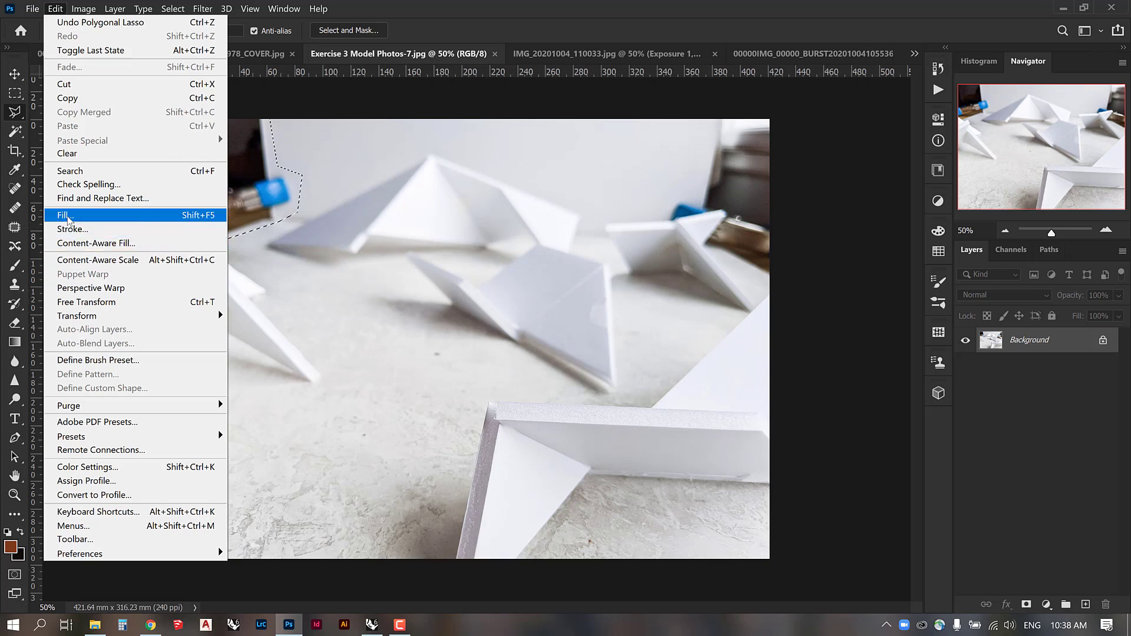
{"action": "left_click", "coordinate": [66, 215]}
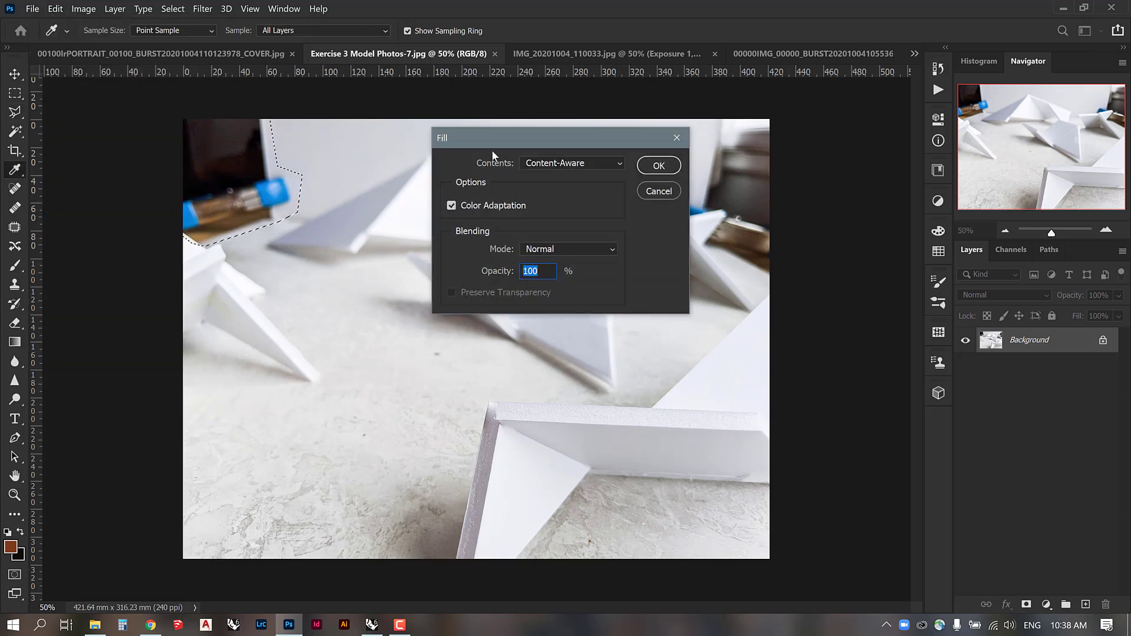
{"action": "left_click", "coordinate": [539, 163]}
{"action": "left_click", "coordinate": [540, 228]}
{"action": "left_click", "coordinate": [658, 165]}
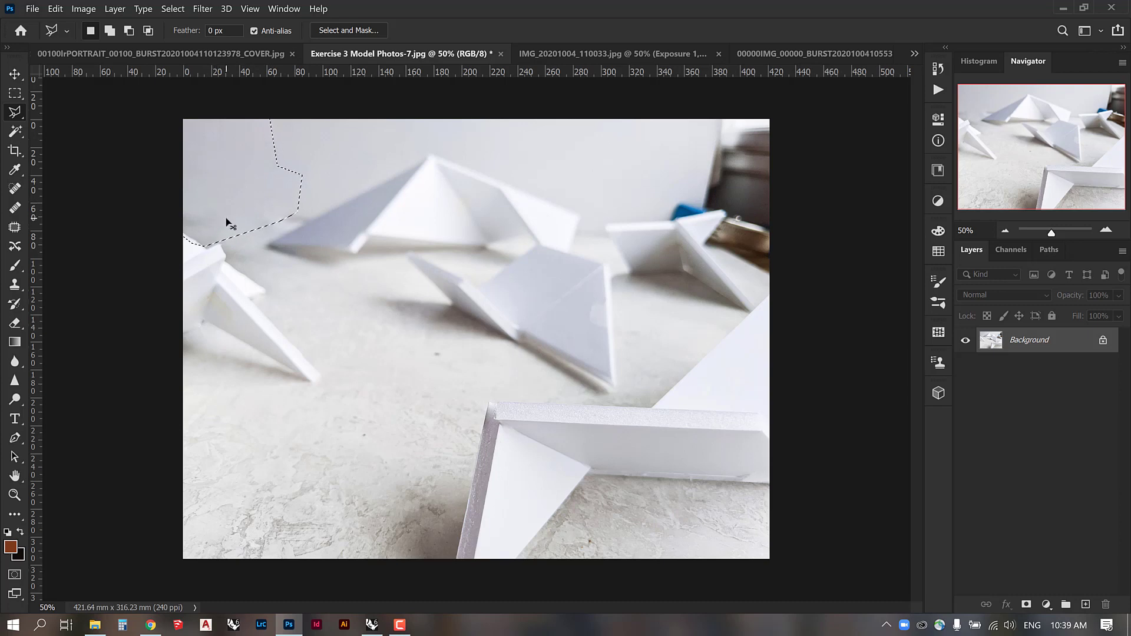
Step: Deselect, then outline the dark background and clip in the photo's upper-right corner, following the edges of the small paper model
{"action": "key", "text": "ctrl+d"}
{"action": "left_click", "coordinate": [709, 119]}
{"action": "left_click", "coordinate": [698, 192]}
{"action": "left_click", "coordinate": [676, 198]}
{"action": "left_click", "coordinate": [664, 221]}
{"action": "left_click", "coordinate": [724, 214]}
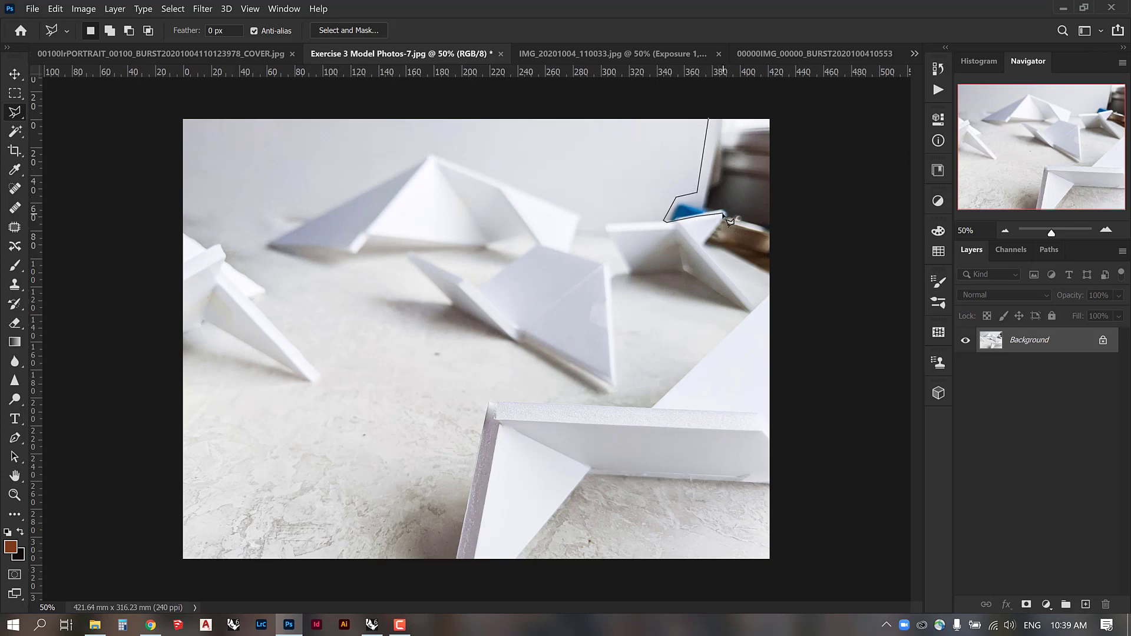
{"action": "left_click", "coordinate": [700, 246]}
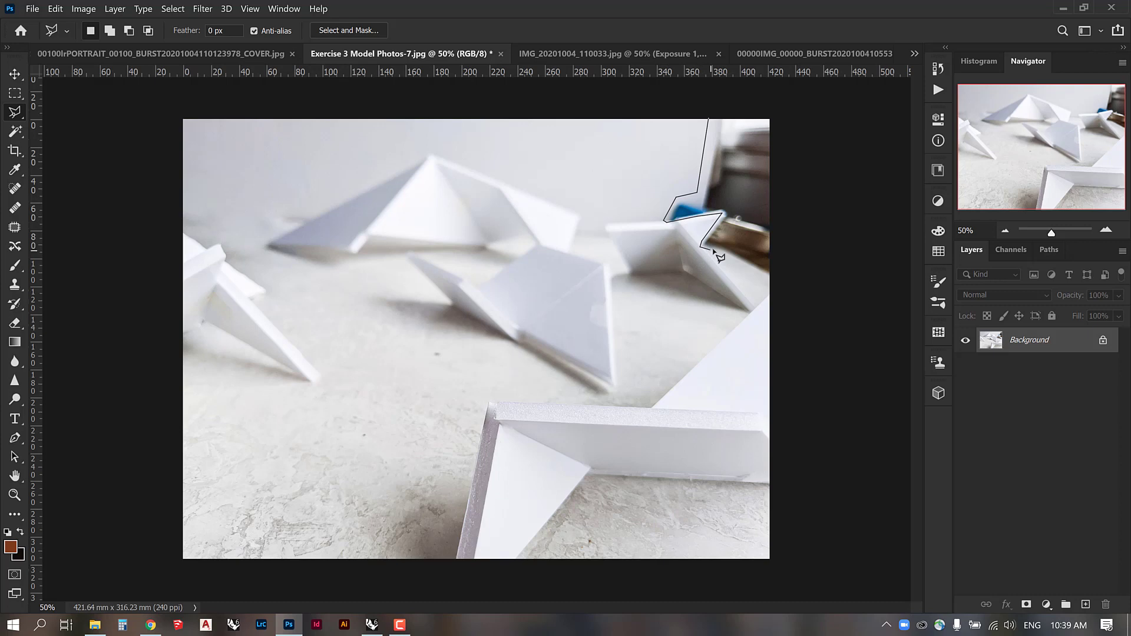
{"action": "left_click", "coordinate": [774, 280]}
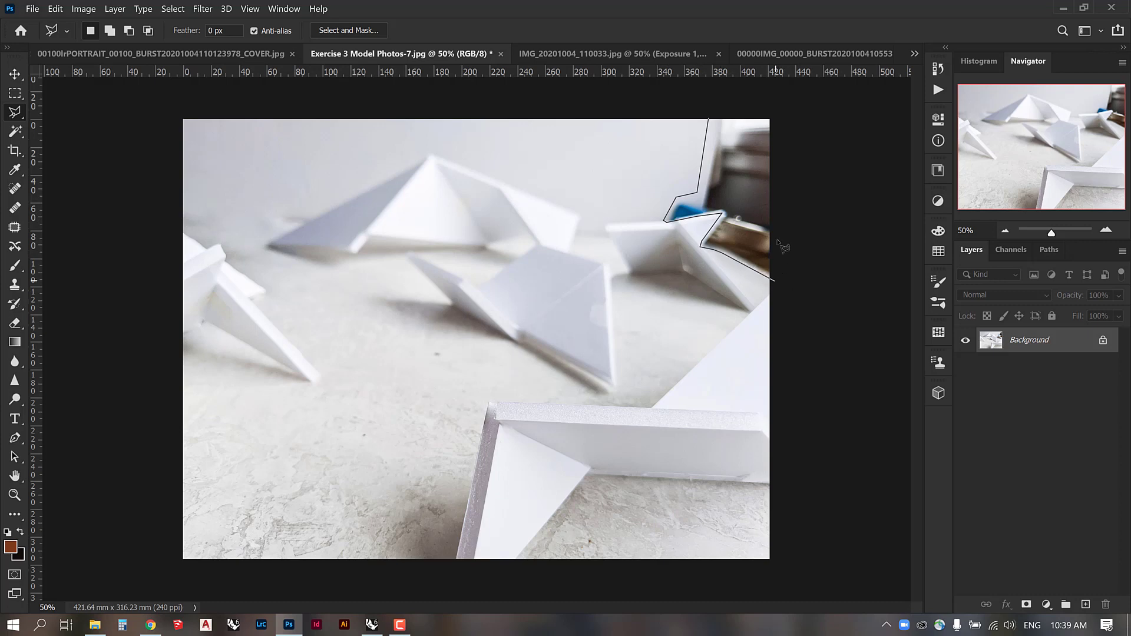
{"action": "double_click", "coordinate": [782, 127]}
{"action": "left_click", "coordinate": [56, 9]}
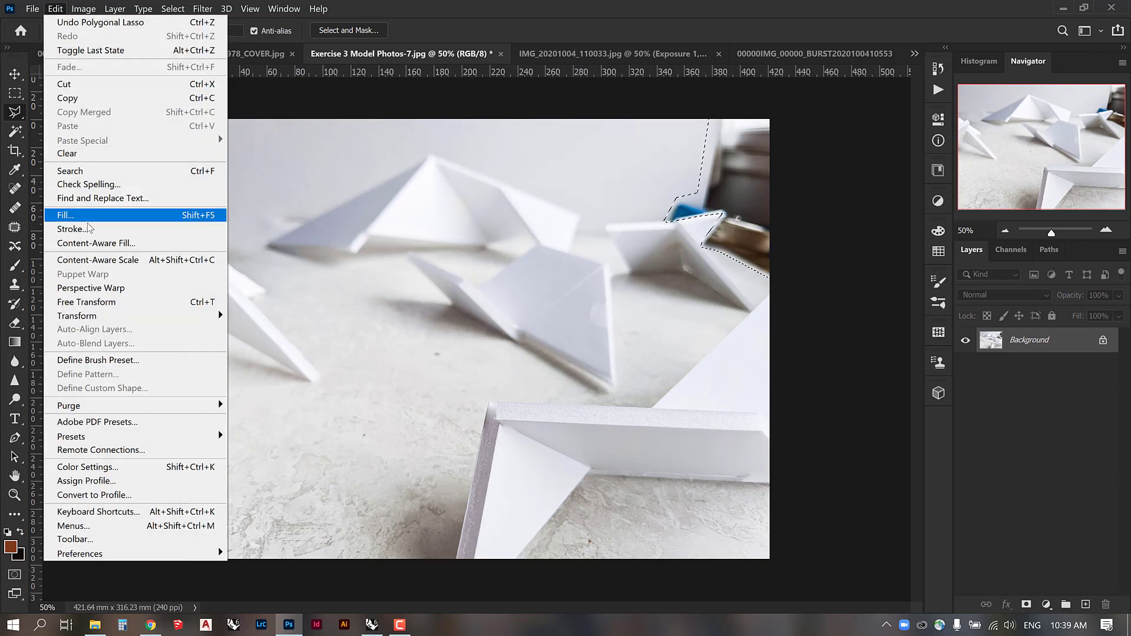
{"action": "left_click", "coordinate": [95, 243]}
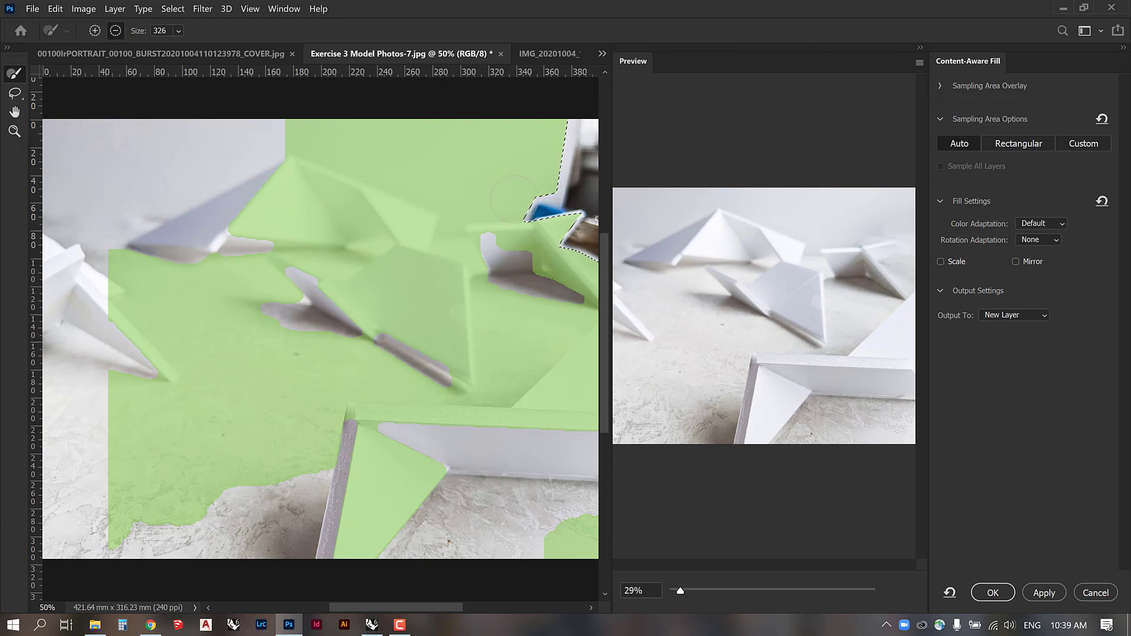
{"action": "left_click", "coordinate": [1097, 592]}
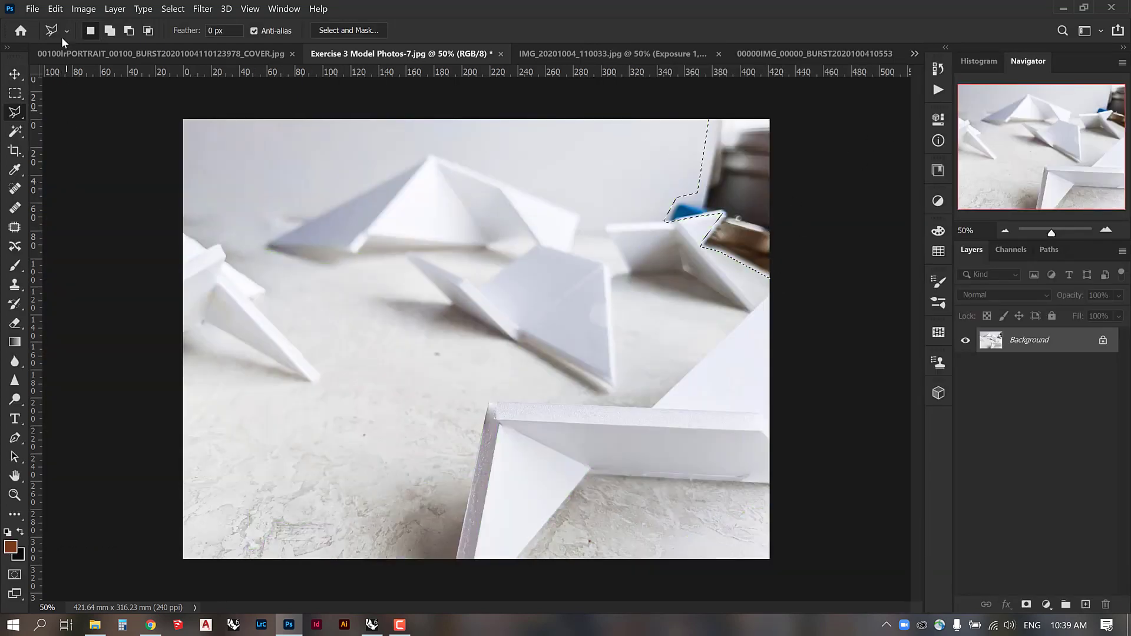
Step: Fill the selected upper-right corner with Content-Aware contents using the plain Fill command
{"action": "left_click", "coordinate": [56, 9]}
{"action": "left_click", "coordinate": [65, 215]}
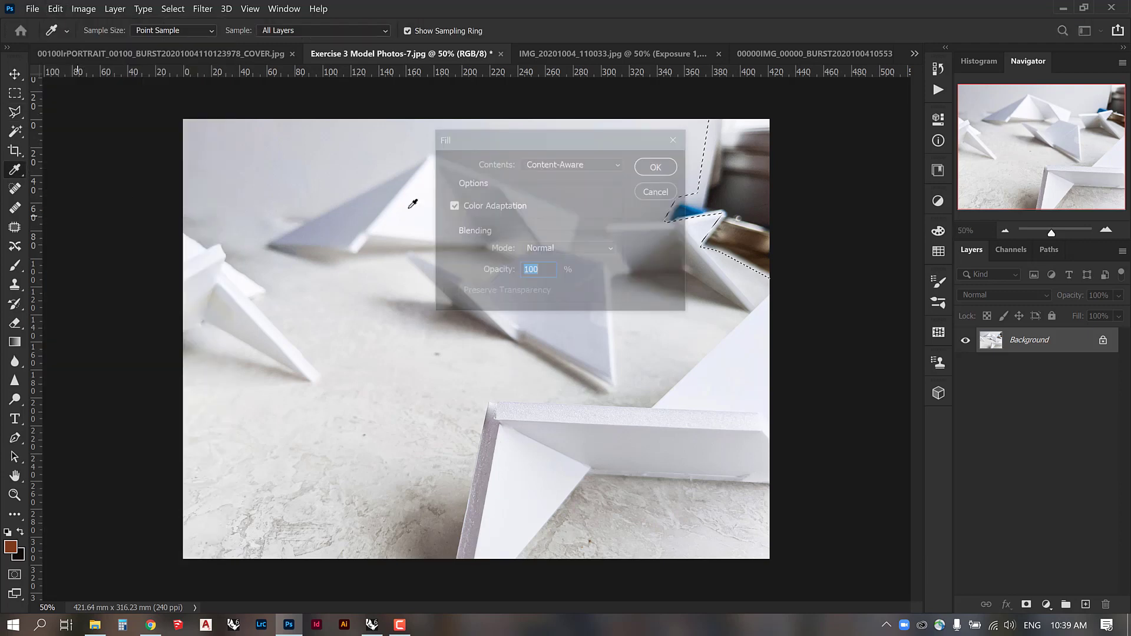
{"action": "left_click", "coordinate": [675, 164]}
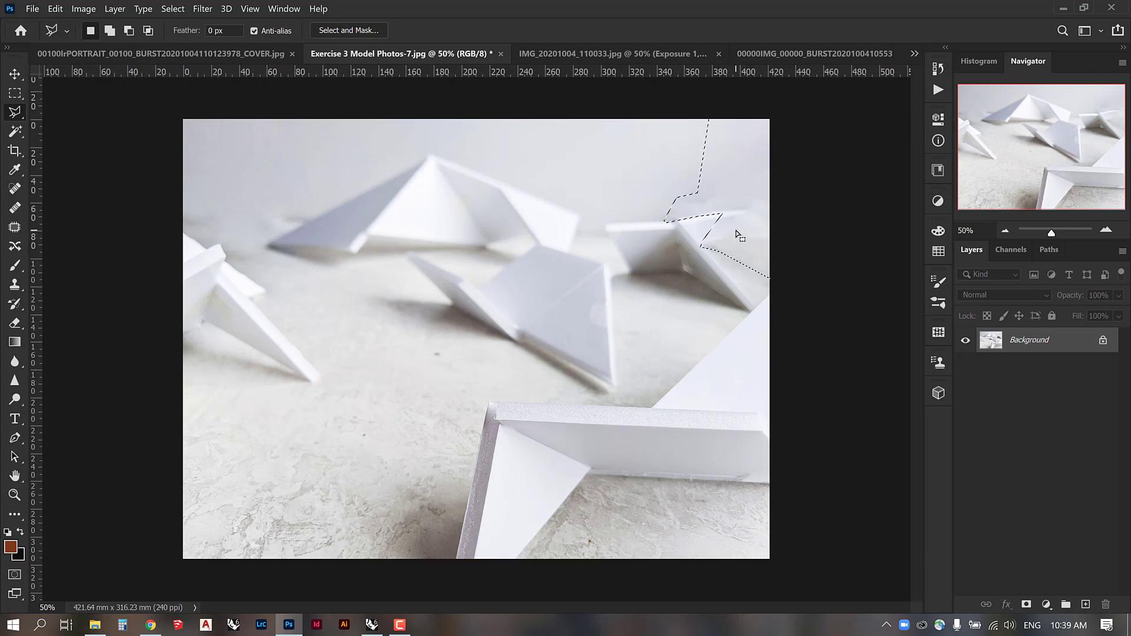
Step: Set up the Spot Healing Brush at 125 px with a soft, low-hardness edge
{"action": "left_click", "coordinate": [16, 190]}
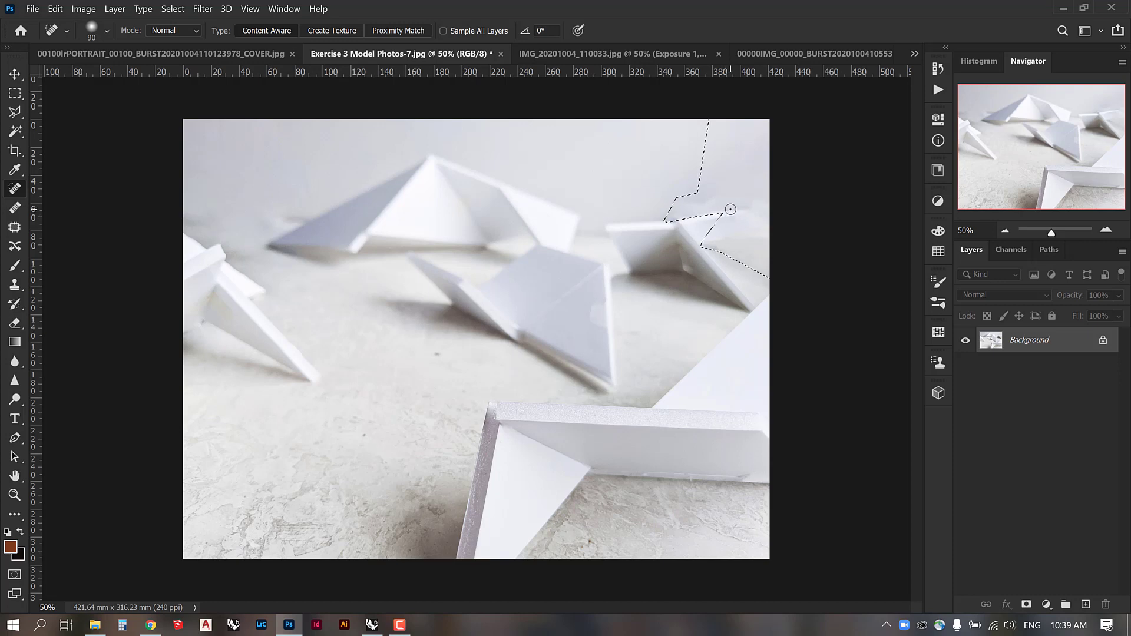
{"action": "key", "text": "bracketright"}
{"action": "key", "text": "bracketright"}
{"action": "right_click", "coordinate": [726, 193]}
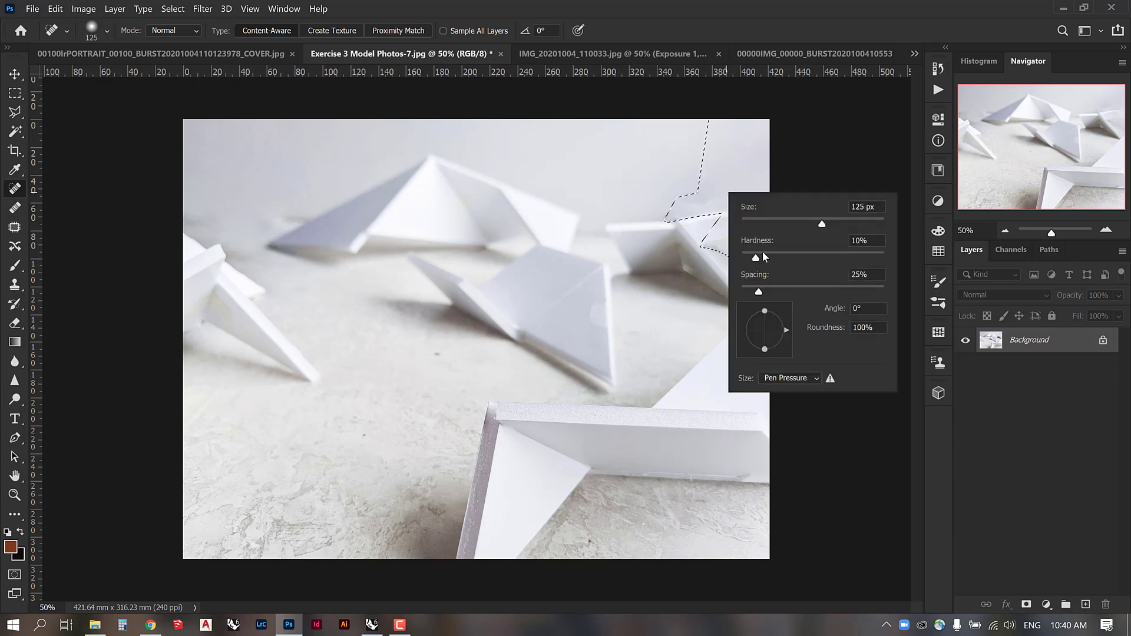
{"action": "left_click_drag", "start_coordinate": [756, 260], "coordinate": [860, 255]}
{"action": "left_click_drag", "start_coordinate": [886, 256], "coordinate": [762, 263]}
Step: Spot-heal the smudges and leftover edges in the filled upper-right area beside the small paper model
{"action": "left_click", "coordinate": [732, 164]}
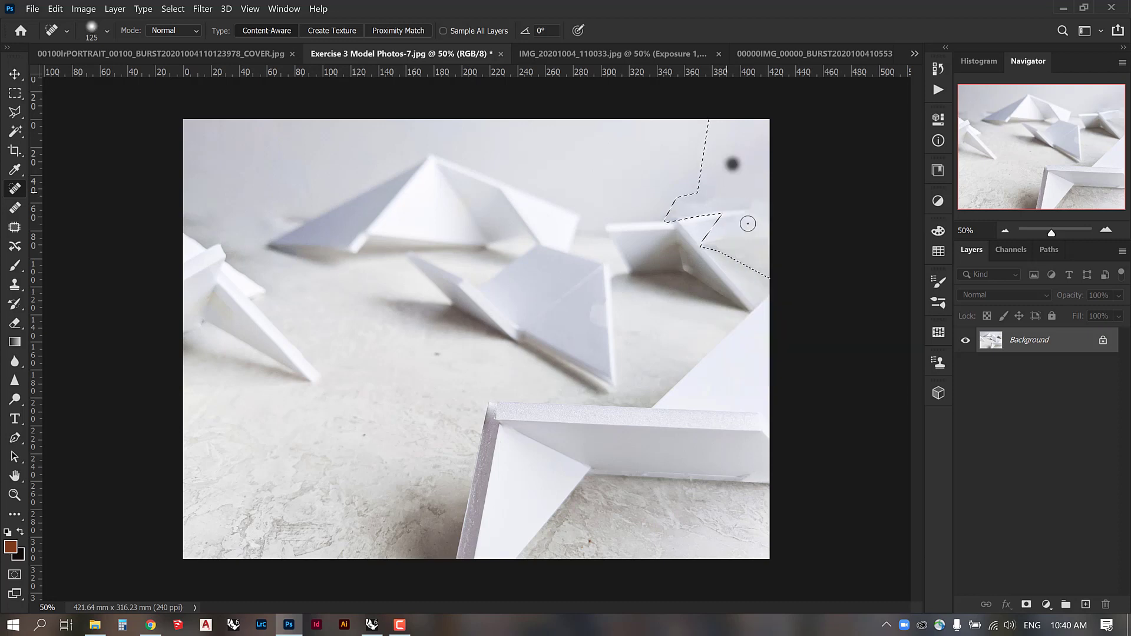
{"action": "mouse_move", "coordinate": [731, 215]}
{"action": "left_mouse_down"}
{"action": "mouse_move", "coordinate": [756, 206]}
{"action": "mouse_move", "coordinate": [744, 240]}
{"action": "left_mouse_up"}
{"action": "left_click", "coordinate": [746, 209]}
{"action": "left_click", "coordinate": [750, 209]}
{"action": "left_click", "coordinate": [761, 234]}
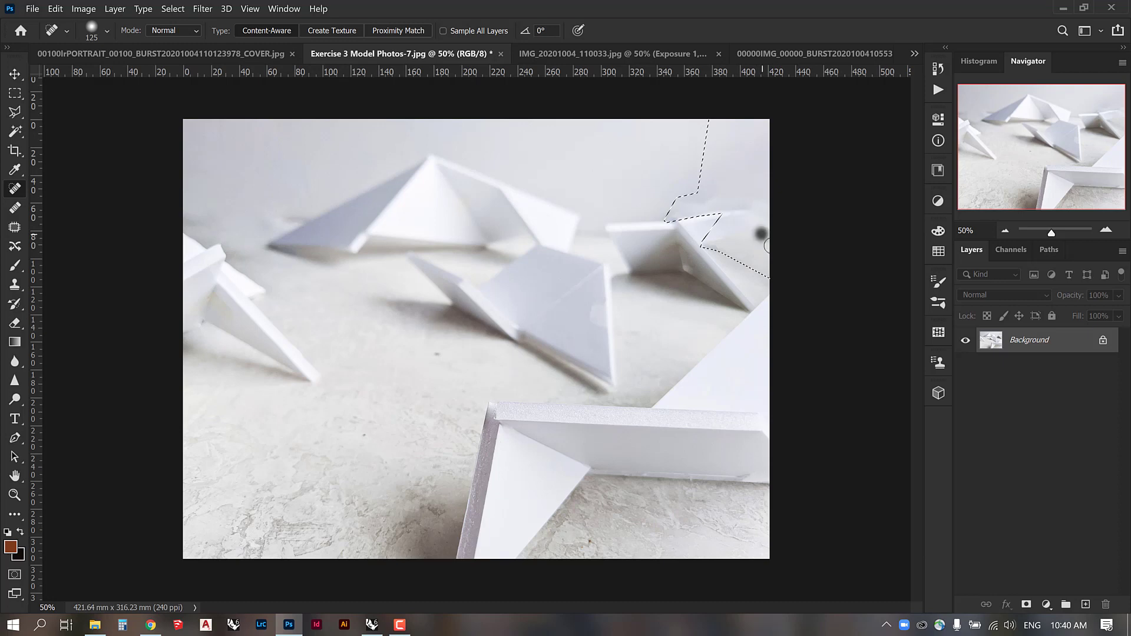
{"action": "left_click", "coordinate": [737, 242]}
{"action": "left_click", "coordinate": [720, 240]}
{"action": "left_click", "coordinate": [713, 241]}
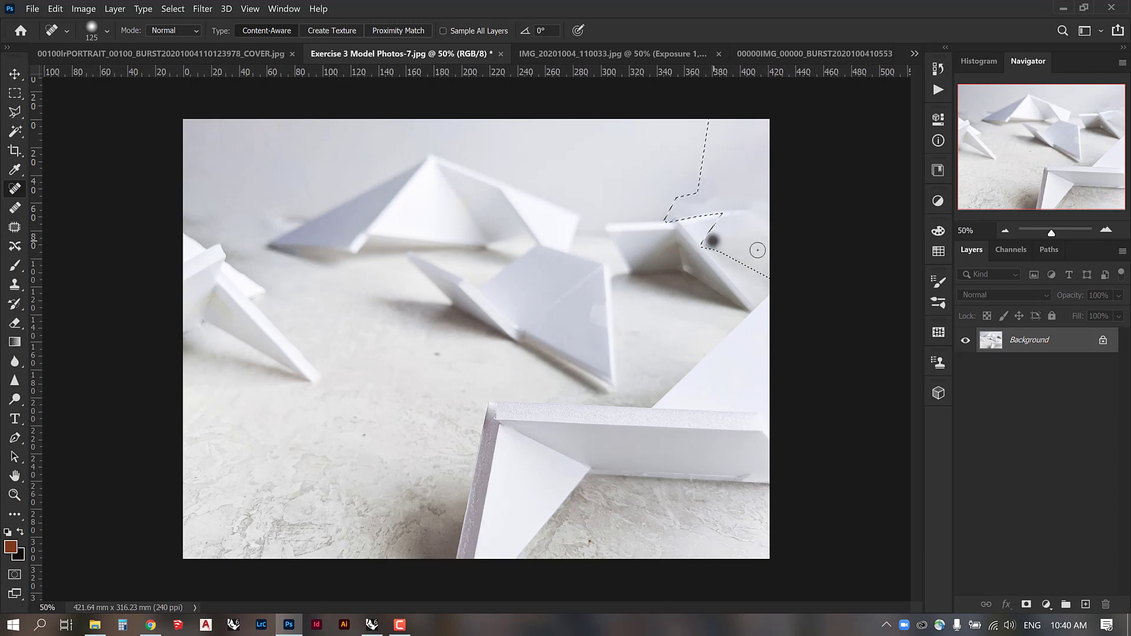
{"action": "left_click", "coordinate": [711, 243]}
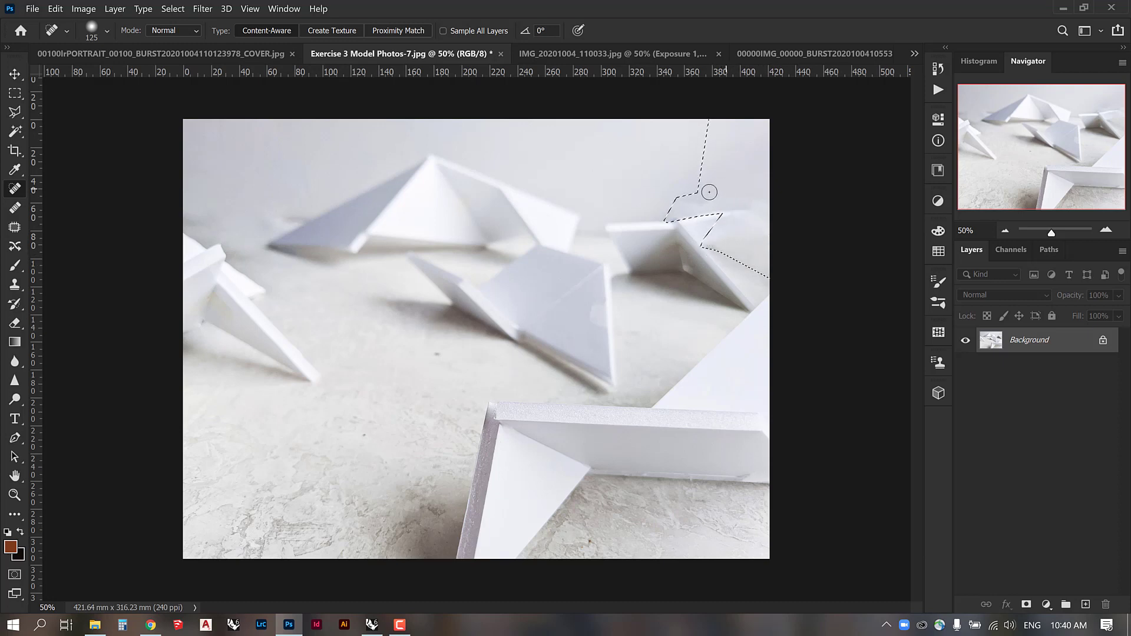
{"action": "mouse_move", "coordinate": [710, 192]}
{"action": "left_mouse_down"}
{"action": "mouse_move", "coordinate": [676, 207]}
{"action": "mouse_move", "coordinate": [731, 216]}
{"action": "mouse_move", "coordinate": [750, 235]}
{"action": "left_mouse_up"}
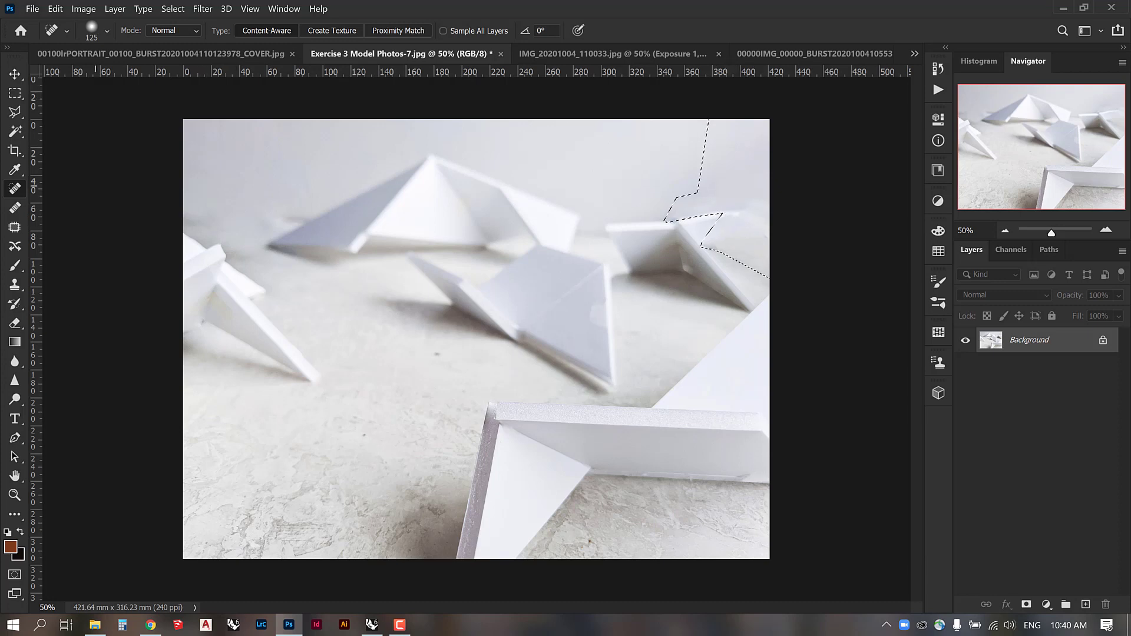
Step: With the Healing Brush, sample clean wall areas and paint over the uneven patches inside the upper-right selection
{"action": "left_click", "coordinate": [15, 208]}
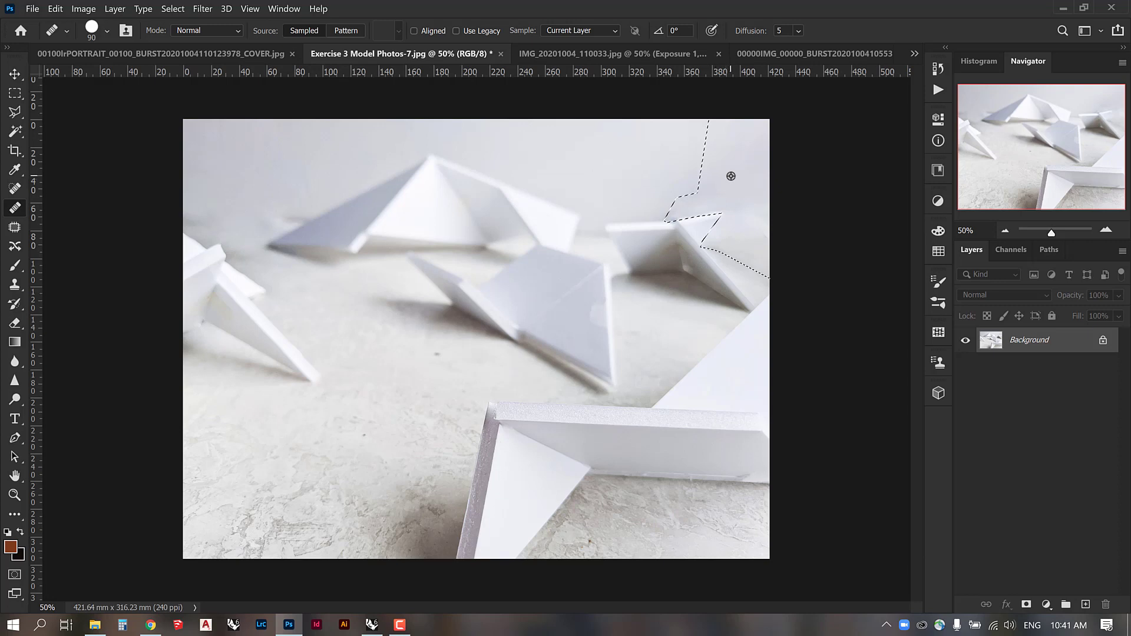
{"action": "left_click_drag", "start_coordinate": [718, 237], "coordinate": [726, 217]}
{"action": "left_click", "coordinate": [638, 210], "text": "alt"}
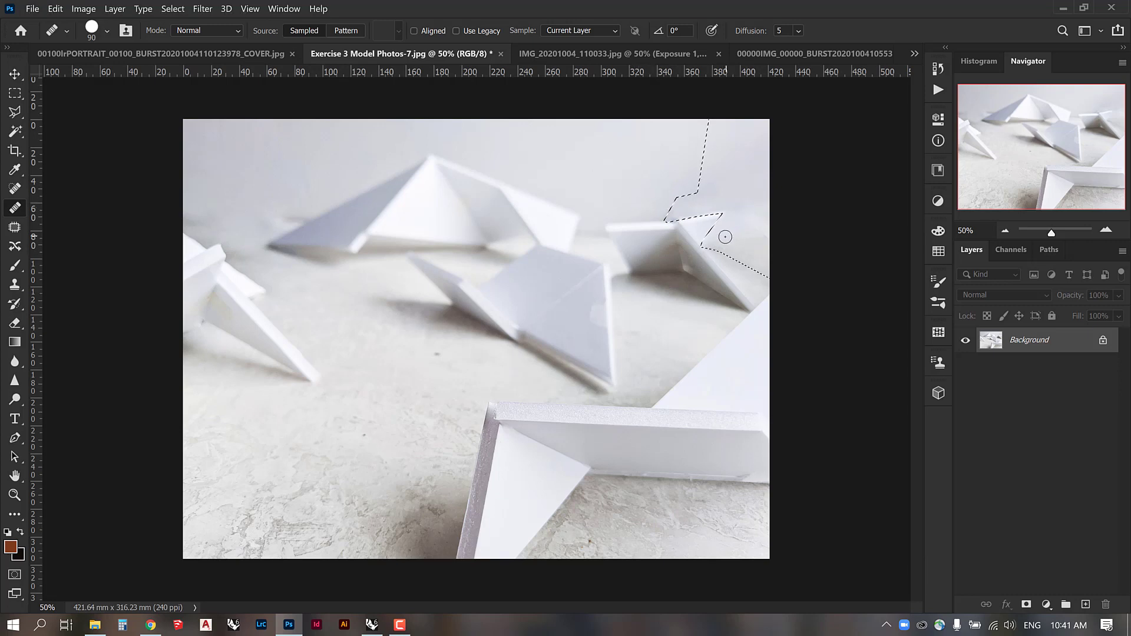
{"action": "left_click_drag", "start_coordinate": [721, 235], "coordinate": [745, 222]}
{"action": "left_click", "coordinate": [721, 184], "text": "alt"}
{"action": "mouse_move", "coordinate": [762, 233]}
{"action": "left_mouse_down"}
{"action": "mouse_move", "coordinate": [765, 209]}
{"action": "mouse_move", "coordinate": [731, 233]}
{"action": "left_mouse_up"}
Step: Deselect and heal the remaining traces on both sides of the small right-hand model, sampling from the nearby wall
{"action": "key", "text": "ctrl+d"}
{"action": "left_click", "coordinate": [660, 184], "text": "alt"}
{"action": "left_click_drag", "start_coordinate": [670, 215], "coordinate": [676, 209]}
{"action": "left_click_drag", "start_coordinate": [674, 212], "coordinate": [664, 212]}
{"action": "left_click_drag", "start_coordinate": [712, 248], "coordinate": [735, 252]}
{"action": "left_click", "coordinate": [695, 168], "text": "alt"}
{"action": "left_click", "coordinate": [742, 248]}
Step: Heal the uneven patches in the filled upper-left background using samples from the surrounding wall
{"action": "left_click", "coordinate": [216, 202], "text": "alt"}
{"action": "left_click", "coordinate": [249, 205]}
{"action": "mouse_move", "coordinate": [283, 219]}
{"action": "left_mouse_down"}
{"action": "mouse_move", "coordinate": [309, 216]}
{"action": "mouse_move", "coordinate": [275, 224]}
{"action": "left_mouse_up"}
{"action": "left_click", "coordinate": [274, 201], "text": "alt"}
{"action": "left_click", "coordinate": [204, 189], "text": "alt"}
{"action": "mouse_move", "coordinate": [191, 213]}
{"action": "left_mouse_down"}
{"action": "mouse_move", "coordinate": [214, 214]}
{"action": "mouse_move", "coordinate": [190, 221]}
{"action": "mouse_move", "coordinate": [212, 228]}
{"action": "left_mouse_up"}
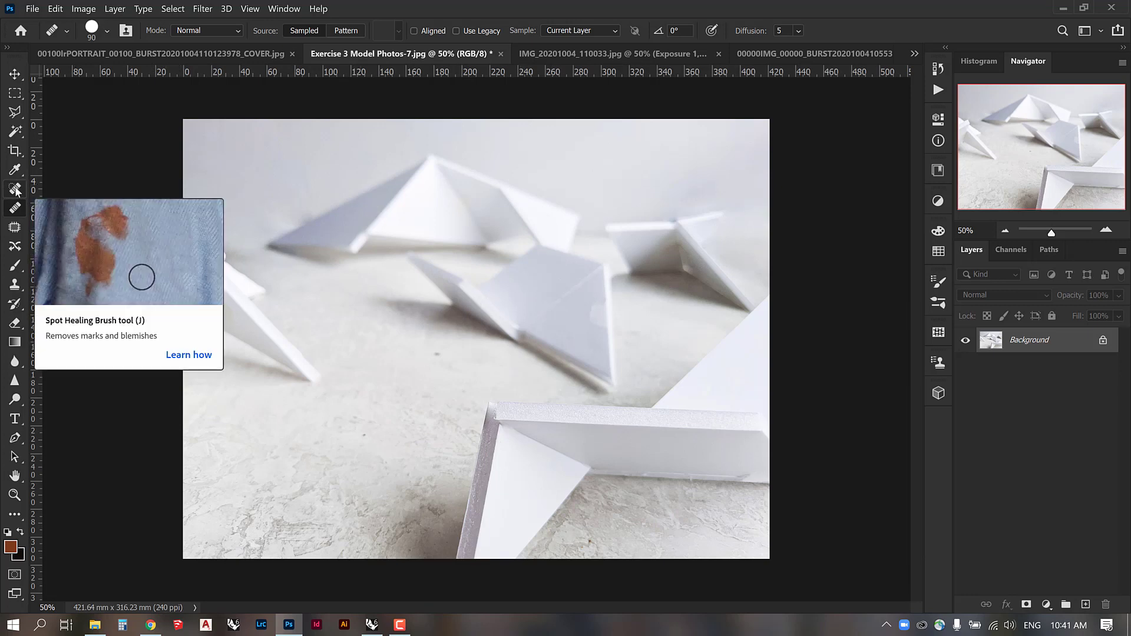
Step: With the Clone Stamp, copy nearby wall texture over the rough area along the left slope of the peaked model, undoing the stray stroke
{"action": "left_click", "coordinate": [15, 286]}
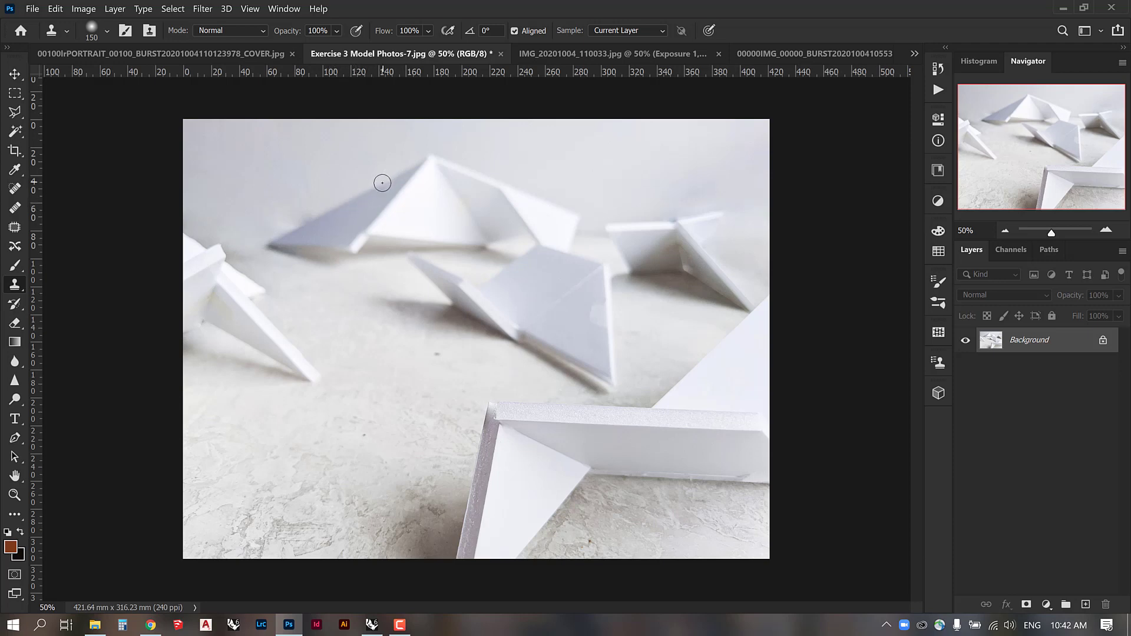
{"action": "left_click", "coordinate": [342, 203], "text": "alt"}
{"action": "mouse_move", "coordinate": [311, 324]}
{"action": "left_mouse_down"}
{"action": "mouse_move", "coordinate": [364, 304]}
{"action": "mouse_move", "coordinate": [366, 332]}
{"action": "mouse_move", "coordinate": [358, 319]}
{"action": "mouse_move", "coordinate": [350, 338]}
{"action": "mouse_move", "coordinate": [318, 341]}
{"action": "mouse_move", "coordinate": [350, 324]}
{"action": "mouse_move", "coordinate": [298, 341]}
{"action": "mouse_move", "coordinate": [321, 342]}
{"action": "mouse_move", "coordinate": [292, 330]}
{"action": "mouse_move", "coordinate": [316, 350]}
{"action": "mouse_move", "coordinate": [354, 340]}
{"action": "mouse_move", "coordinate": [402, 283]}
{"action": "mouse_move", "coordinate": [361, 311]}
{"action": "mouse_move", "coordinate": [386, 284]}
{"action": "left_mouse_up"}
{"action": "key", "text": "ctrl+z"}
{"action": "left_click", "coordinate": [310, 192], "text": "alt"}
{"action": "mouse_move", "coordinate": [308, 212]}
{"action": "left_mouse_down"}
{"action": "mouse_move", "coordinate": [296, 220]}
{"action": "mouse_move", "coordinate": [309, 212]}
{"action": "left_mouse_up"}
{"action": "left_click", "coordinate": [331, 210], "text": "alt"}
{"action": "left_click_drag", "start_coordinate": [310, 220], "coordinate": [301, 225]}
Step: Clone clean wall texture across the upper-left background and over the traces just above the small right-hand model
{"action": "left_click", "coordinate": [312, 194], "text": "alt"}
{"action": "mouse_move", "coordinate": [313, 176]}
{"action": "left_mouse_down"}
{"action": "mouse_move", "coordinate": [278, 203]}
{"action": "mouse_move", "coordinate": [277, 224]}
{"action": "mouse_move", "coordinate": [293, 218]}
{"action": "mouse_move", "coordinate": [267, 230]}
{"action": "mouse_move", "coordinate": [248, 206]}
{"action": "mouse_move", "coordinate": [192, 224]}
{"action": "left_mouse_up"}
{"action": "left_click", "coordinate": [267, 186], "text": "alt"}
{"action": "left_click", "coordinate": [710, 165], "text": "alt"}
{"action": "mouse_move", "coordinate": [684, 192]}
{"action": "left_mouse_down"}
{"action": "mouse_move", "coordinate": [756, 174]}
{"action": "mouse_move", "coordinate": [667, 213]}
{"action": "mouse_move", "coordinate": [698, 204]}
{"action": "left_mouse_up"}
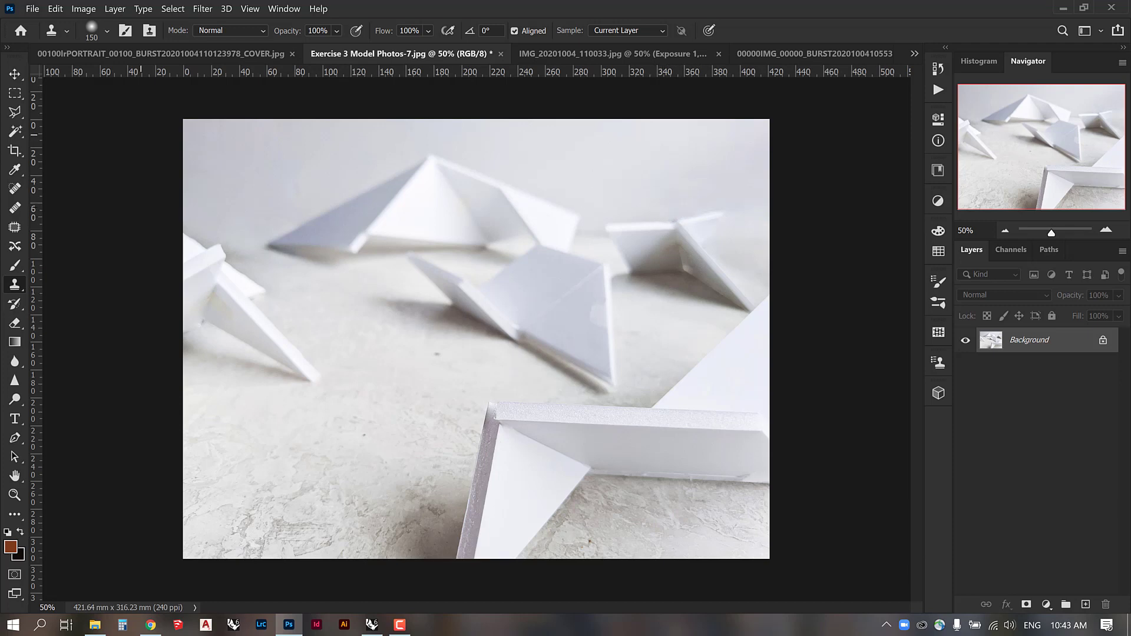
Step: Reduce the Spot Healing Brush to 90 px and remove the diagonal crease and the patch near the right edge of the middle model
{"action": "left_click", "coordinate": [16, 189]}
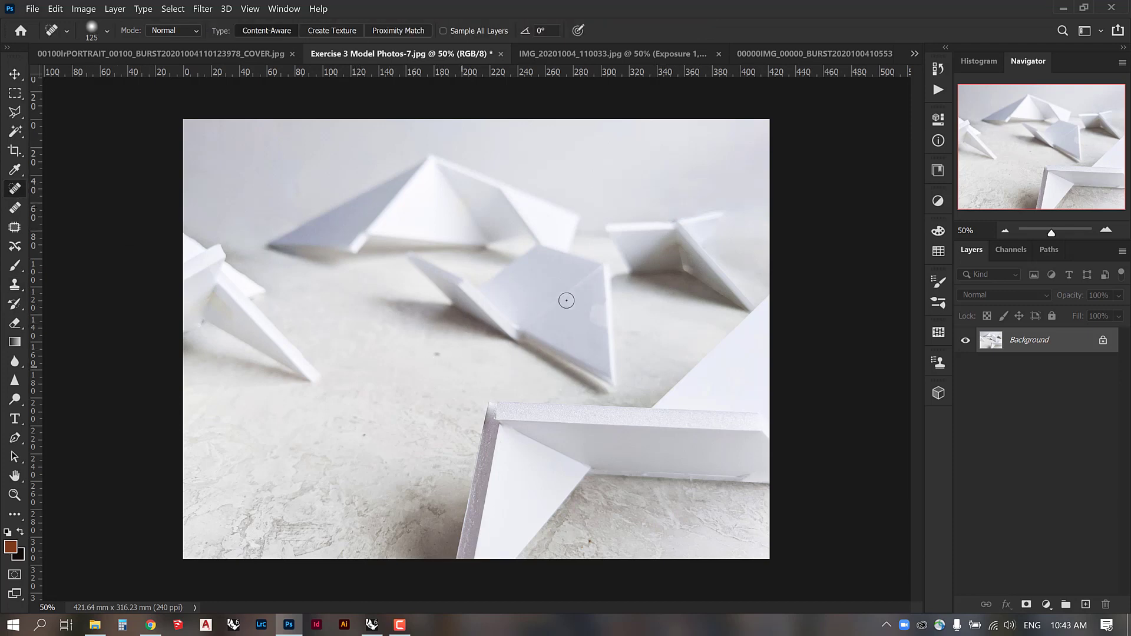
{"action": "key", "text": "bracketleft"}
{"action": "key", "text": "bracketleft"}
{"action": "left_click_drag", "start_coordinate": [529, 327], "coordinate": [529, 329]}
{"action": "left_click", "coordinate": [598, 269], "text": "shift"}
{"action": "mouse_move", "coordinate": [594, 322]}
{"action": "left_mouse_down"}
{"action": "mouse_move", "coordinate": [599, 305]}
{"action": "mouse_move", "coordinate": [608, 334]}
{"action": "left_mouse_up"}
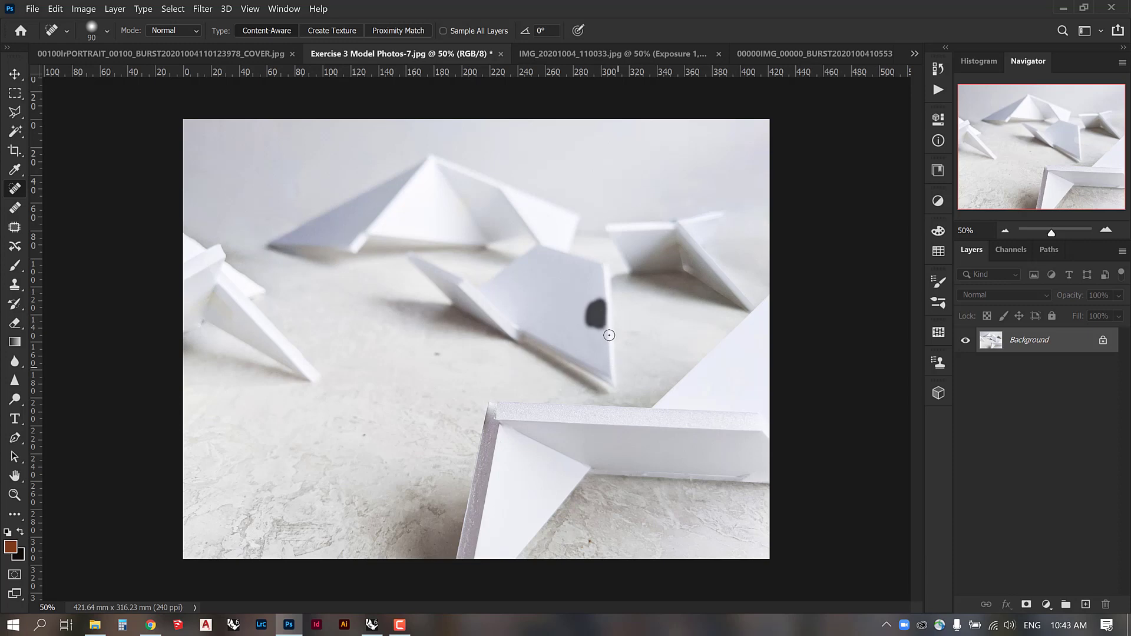
{"action": "left_click", "coordinate": [601, 298]}
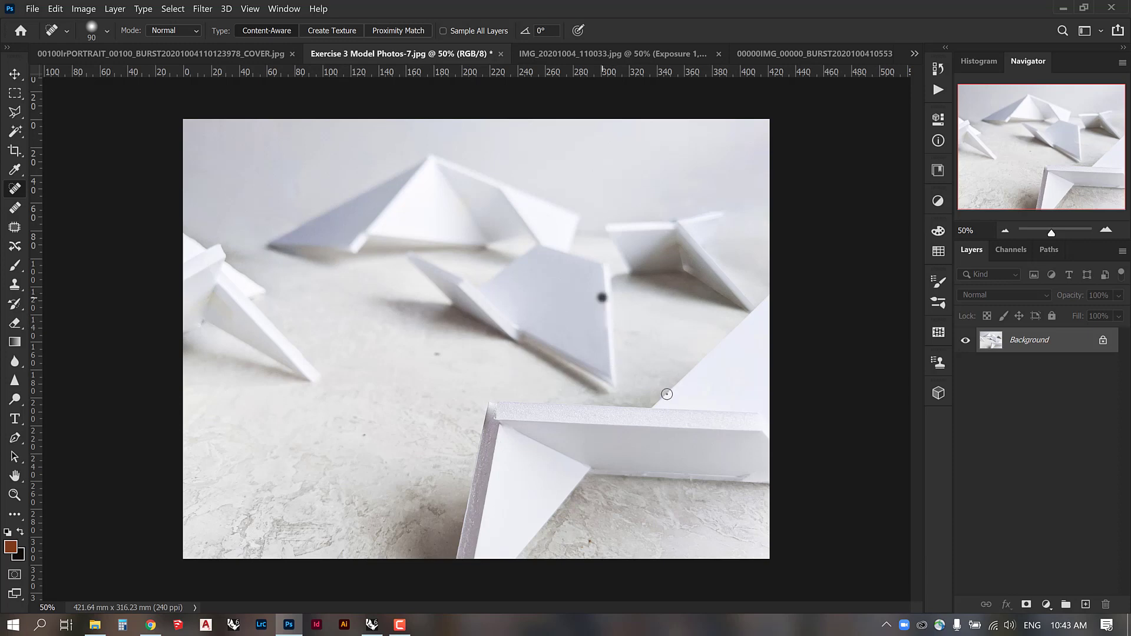
{"action": "left_click", "coordinate": [601, 328]}
Step: Spot-heal the mark on the lower edge of the front model and the dark speck on the floor below the middle model
{"action": "mouse_move", "coordinate": [752, 473]}
{"action": "left_mouse_down"}
{"action": "mouse_move", "coordinate": [733, 475]}
{"action": "mouse_move", "coordinate": [744, 474]}
{"action": "left_mouse_up"}
{"action": "left_click", "coordinate": [14, 208]}
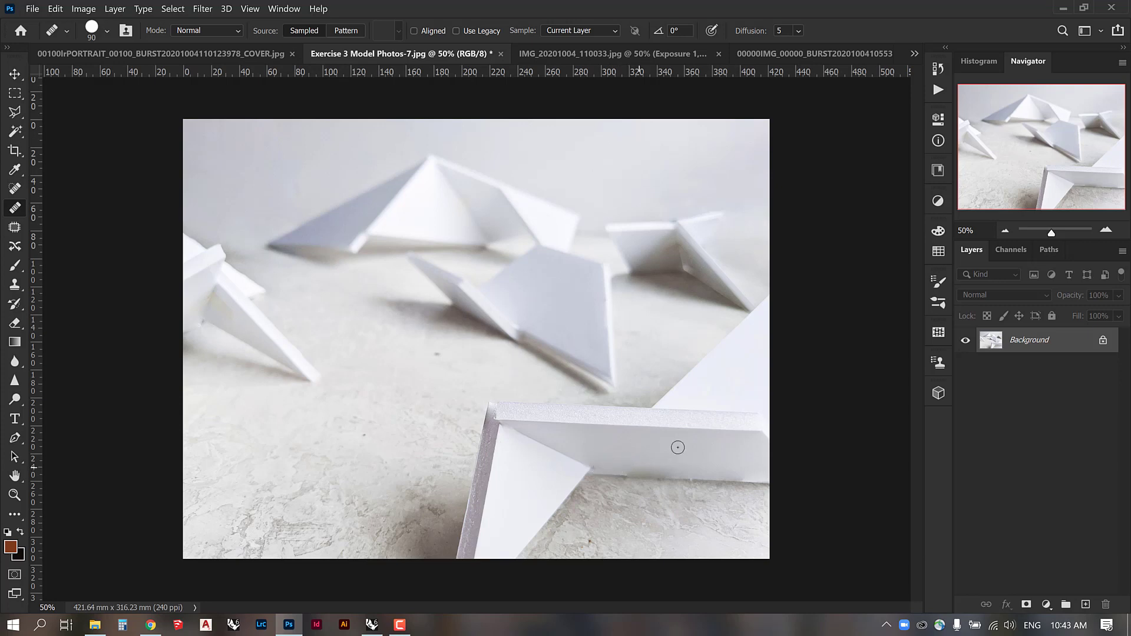
{"action": "left_click", "coordinate": [15, 187]}
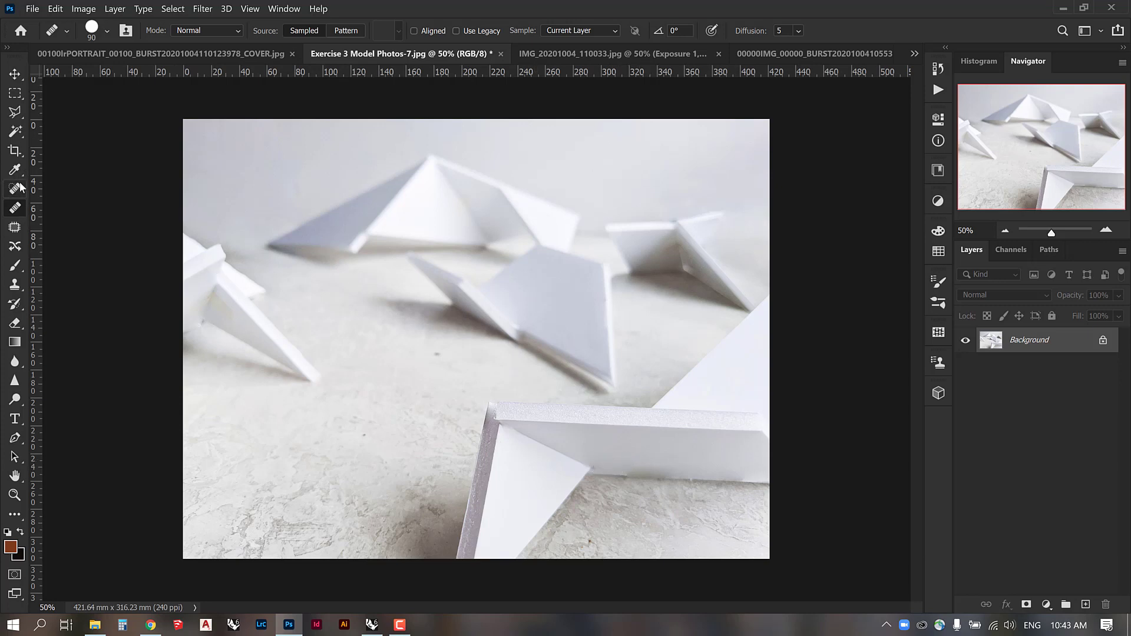
{"action": "left_click", "coordinate": [437, 353]}
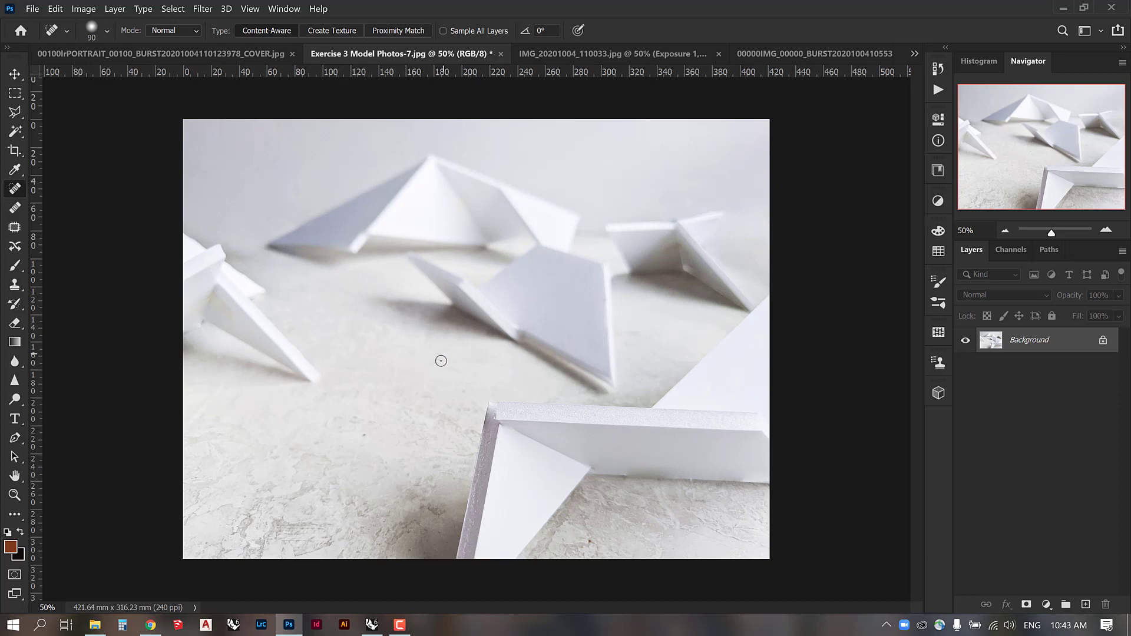
Step: Spot-heal the remaining specks on the floor around the middle and front models and the mark on the small right-hand model
{"action": "left_click", "coordinate": [364, 437]}
{"action": "left_click", "coordinate": [589, 540]}
{"action": "left_click", "coordinate": [438, 356]}
{"action": "left_click_drag", "start_coordinate": [666, 248], "coordinate": [684, 250]}
{"action": "left_click", "coordinate": [32, 8]}
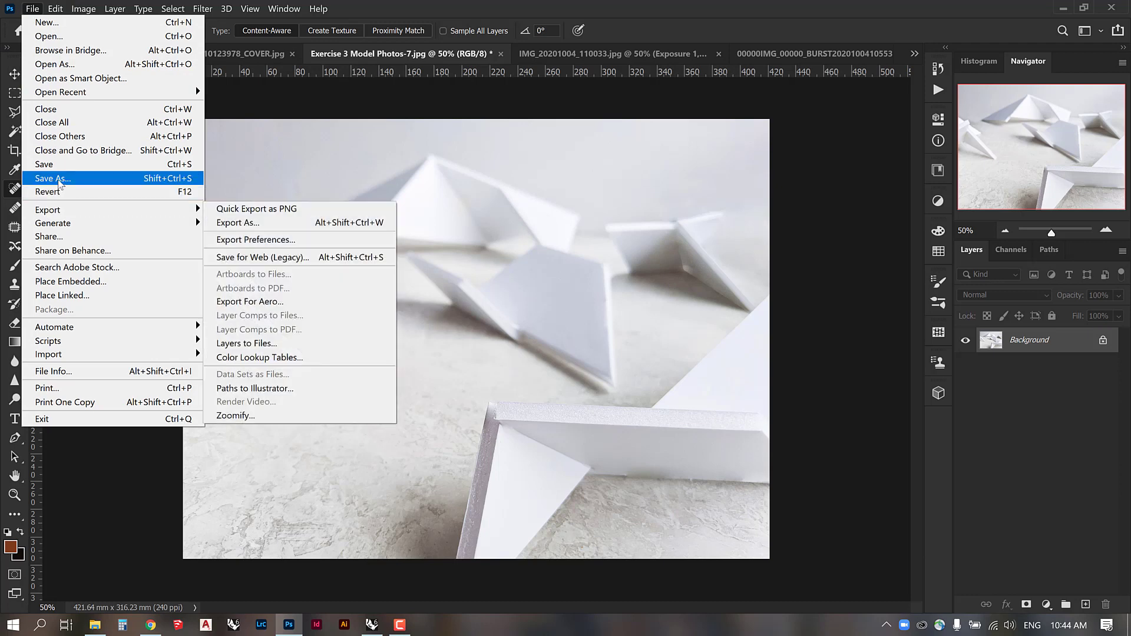
{"action": "left_click", "coordinate": [59, 183]}
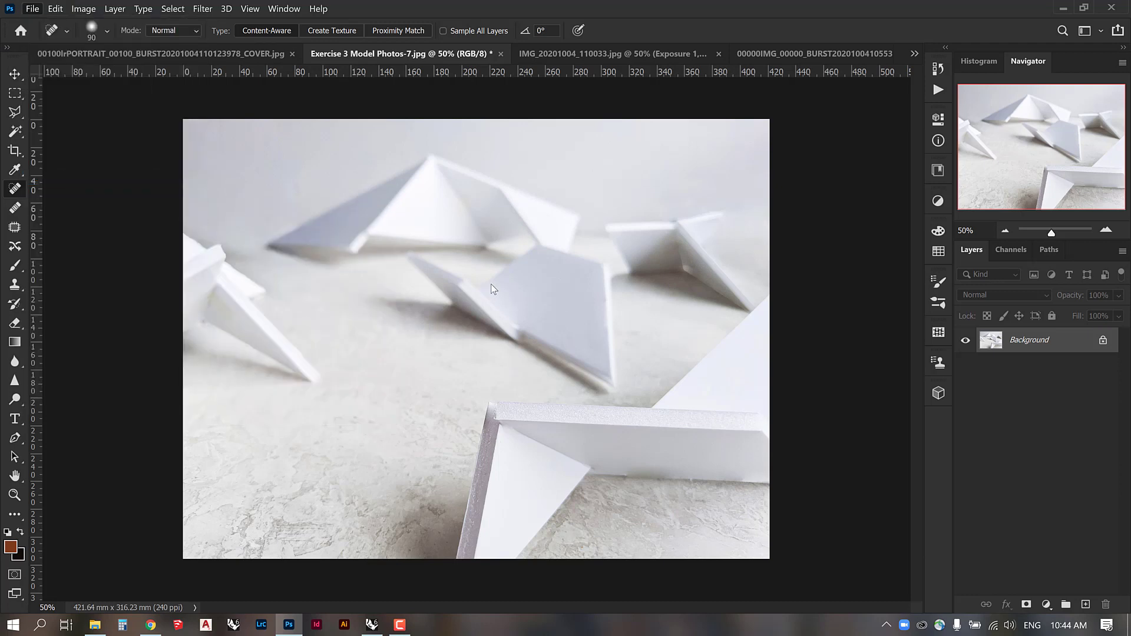
{"action": "left_click", "coordinate": [218, 366]}
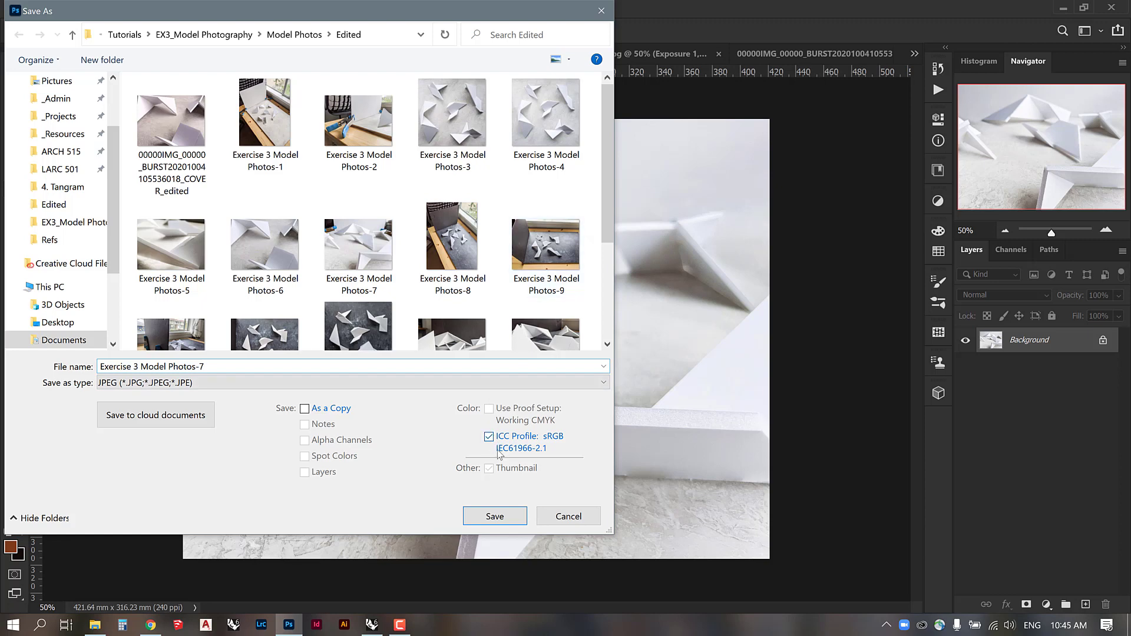
{"action": "left_click", "coordinate": [495, 516]}
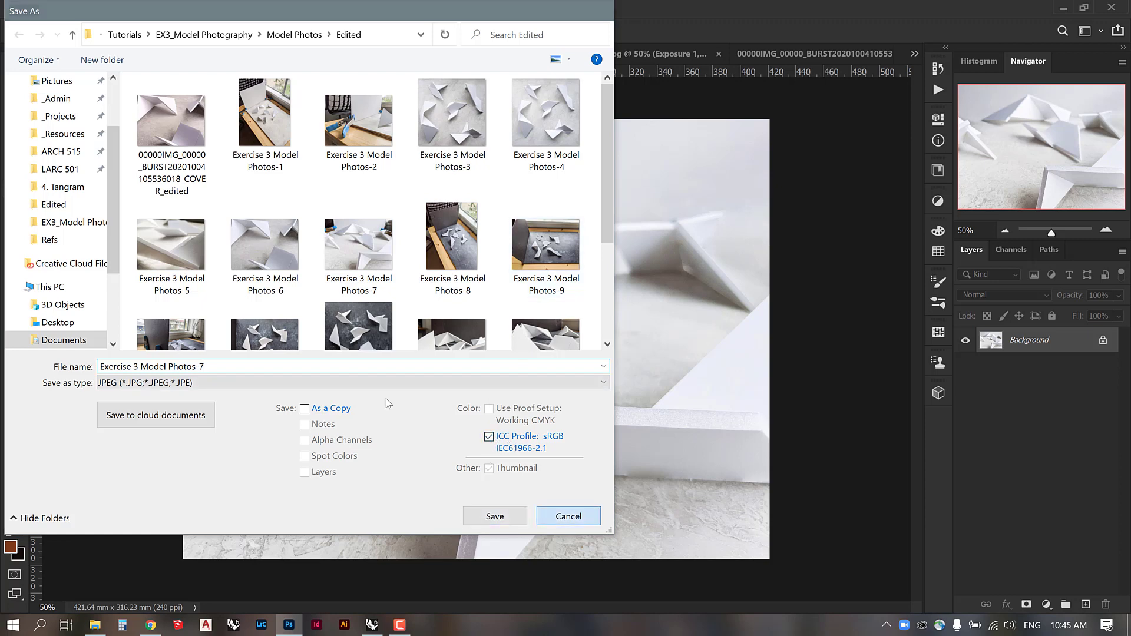
Step: Open the legacy Save for Web export for the retouched photo and inspect the front model and surrounding floor in the optimized JPEG preview
{"action": "left_click", "coordinate": [35, 8]}
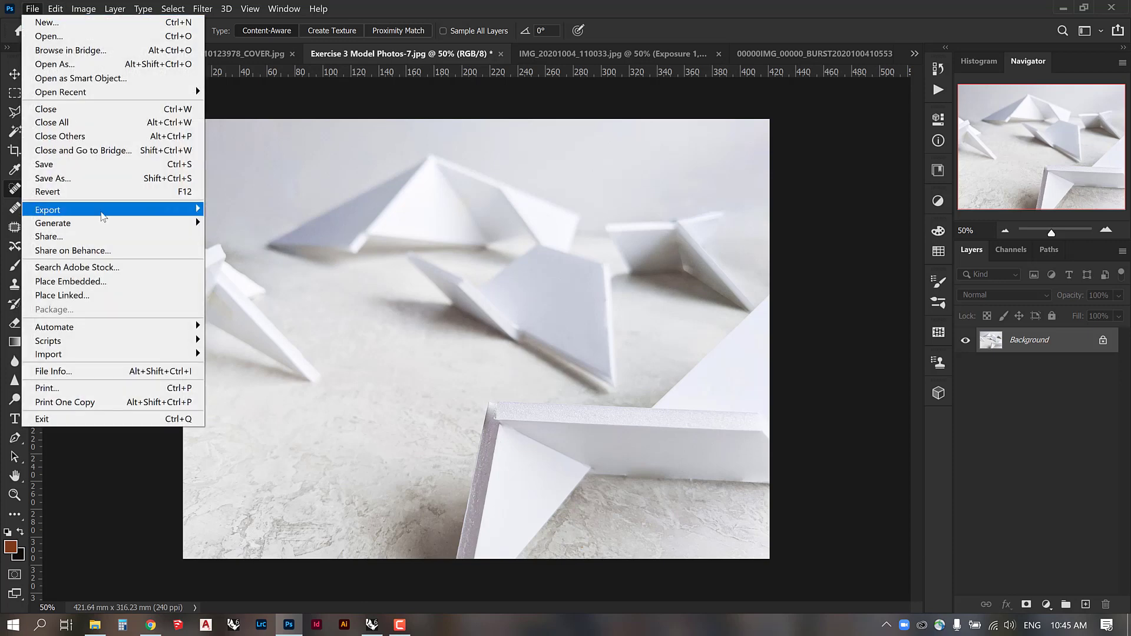
{"action": "mouse_move", "coordinate": [88, 209]}
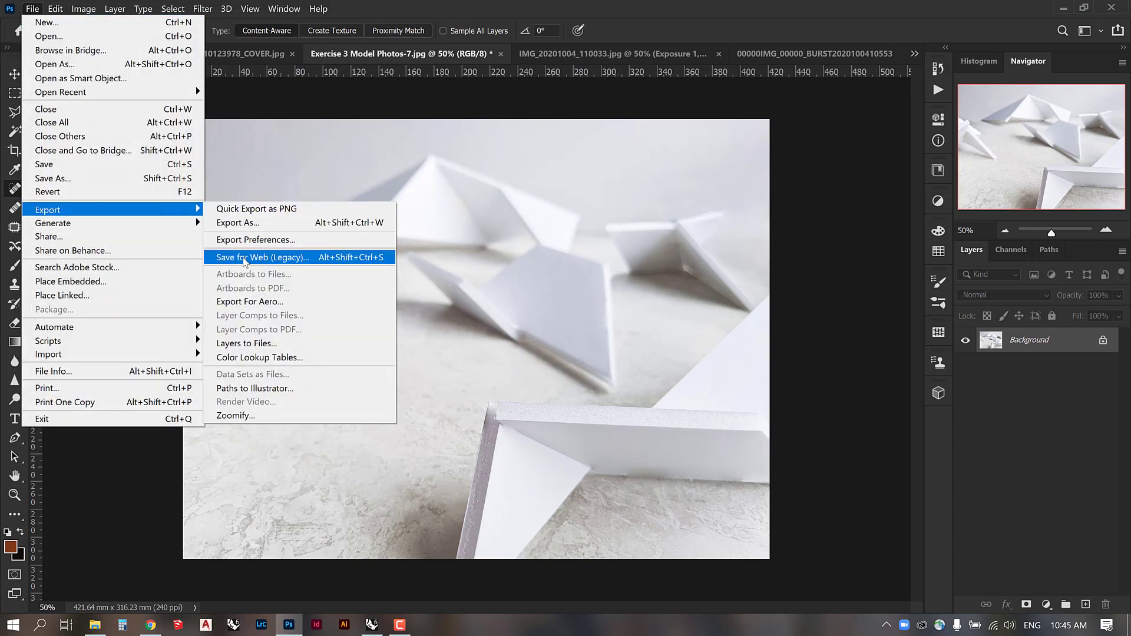
{"action": "left_click", "coordinate": [244, 258]}
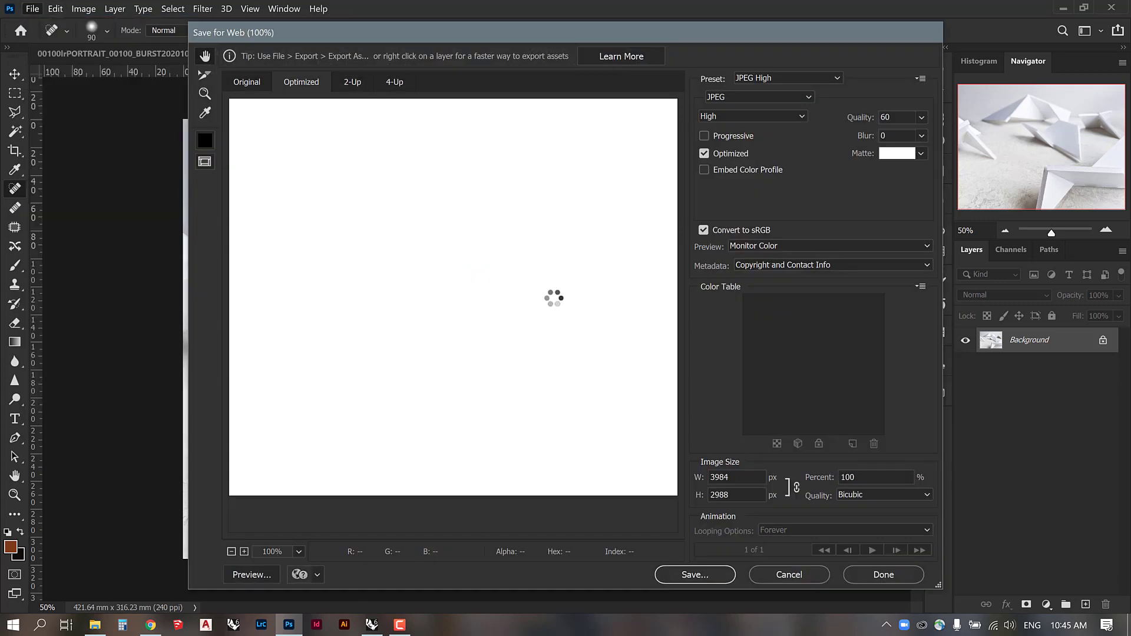
{"action": "left_click_drag", "start_coordinate": [568, 366], "coordinate": [295, 302]}
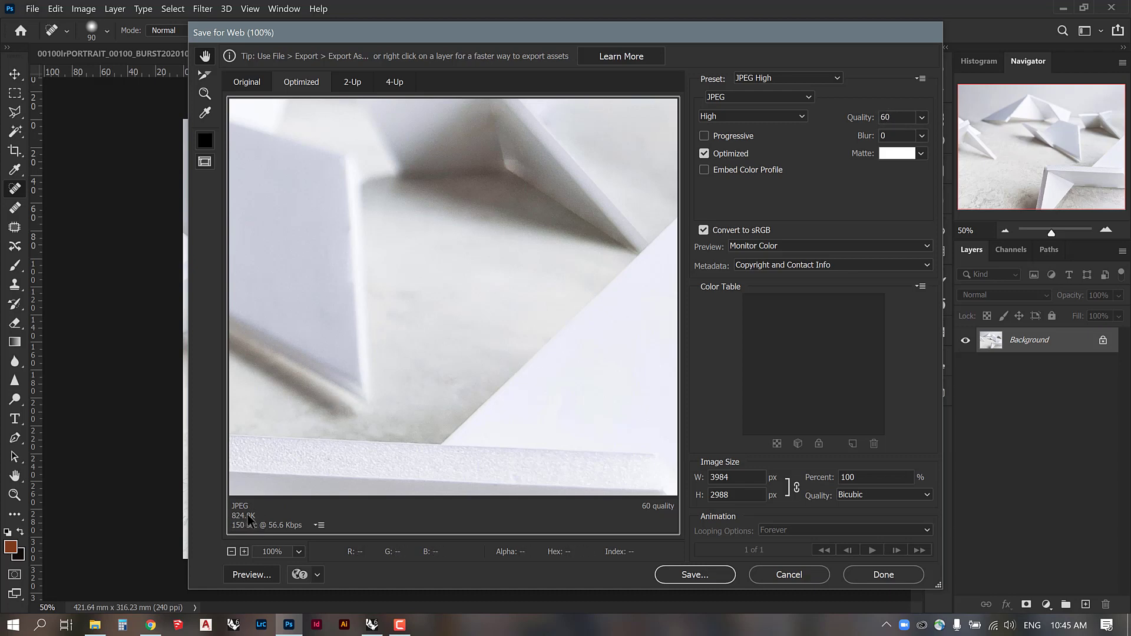
{"action": "left_click_drag", "start_coordinate": [566, 295], "coordinate": [328, 404]}
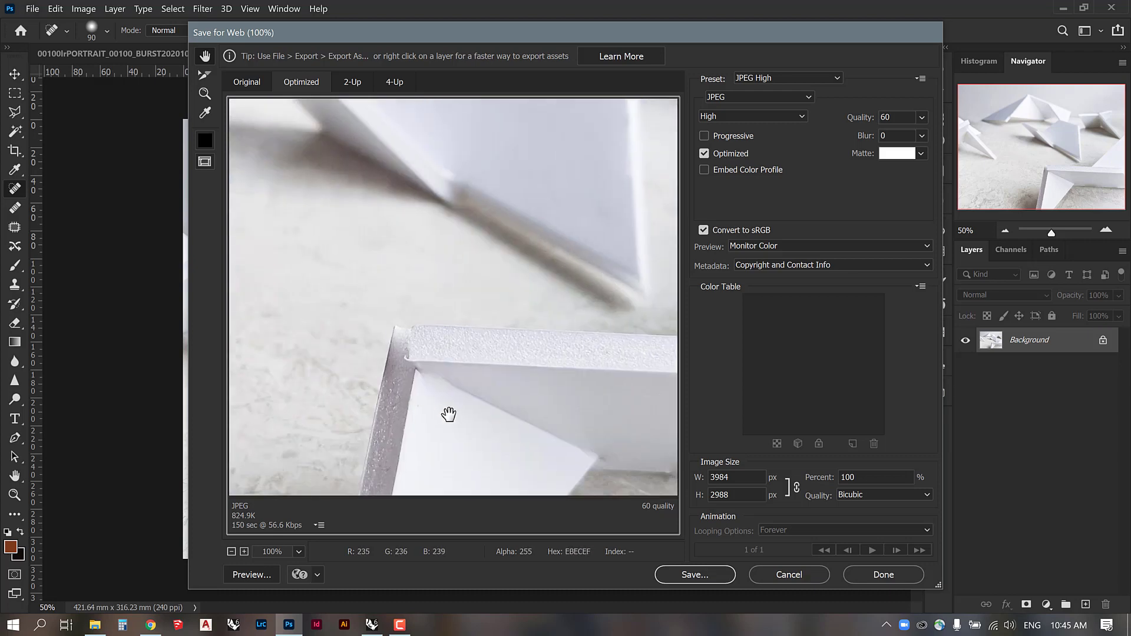
{"action": "left_click_drag", "start_coordinate": [447, 417], "coordinate": [261, 260]}
{"action": "left_click_drag", "start_coordinate": [475, 253], "coordinate": [583, 319]}
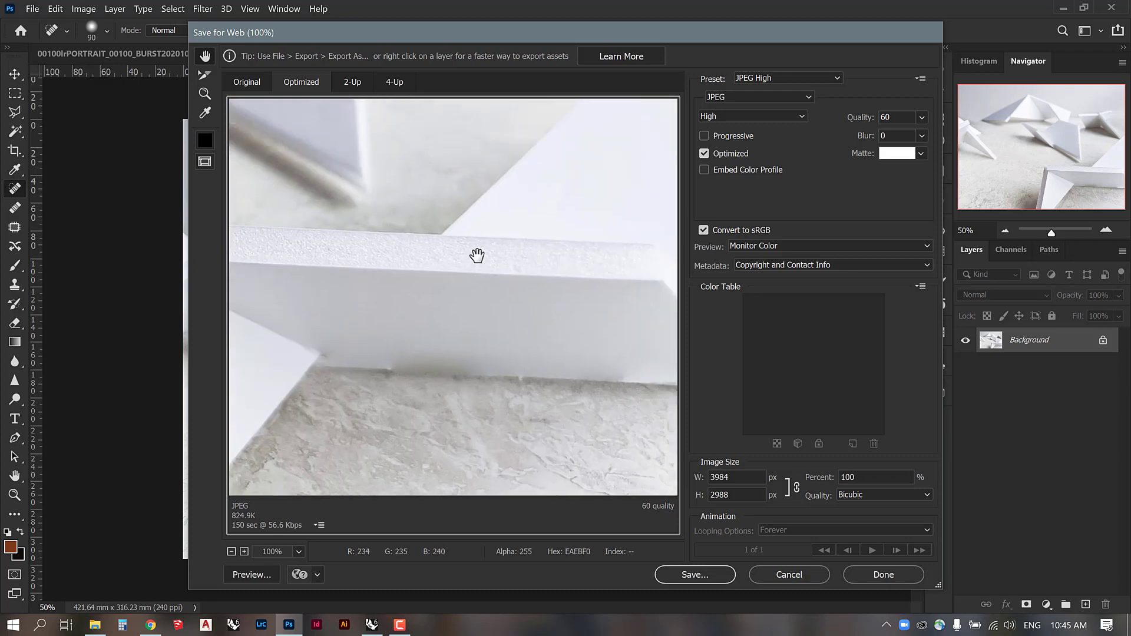
{"action": "left_click_drag", "start_coordinate": [647, 267], "coordinate": [457, 301]}
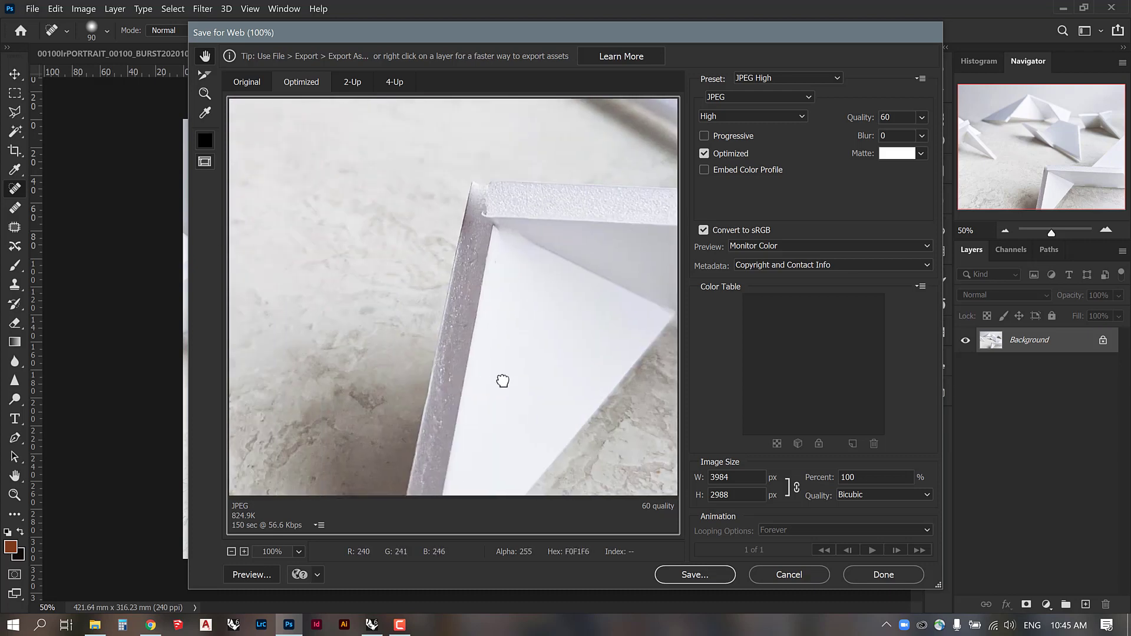
{"action": "left_click_drag", "start_coordinate": [503, 381], "coordinate": [493, 237]}
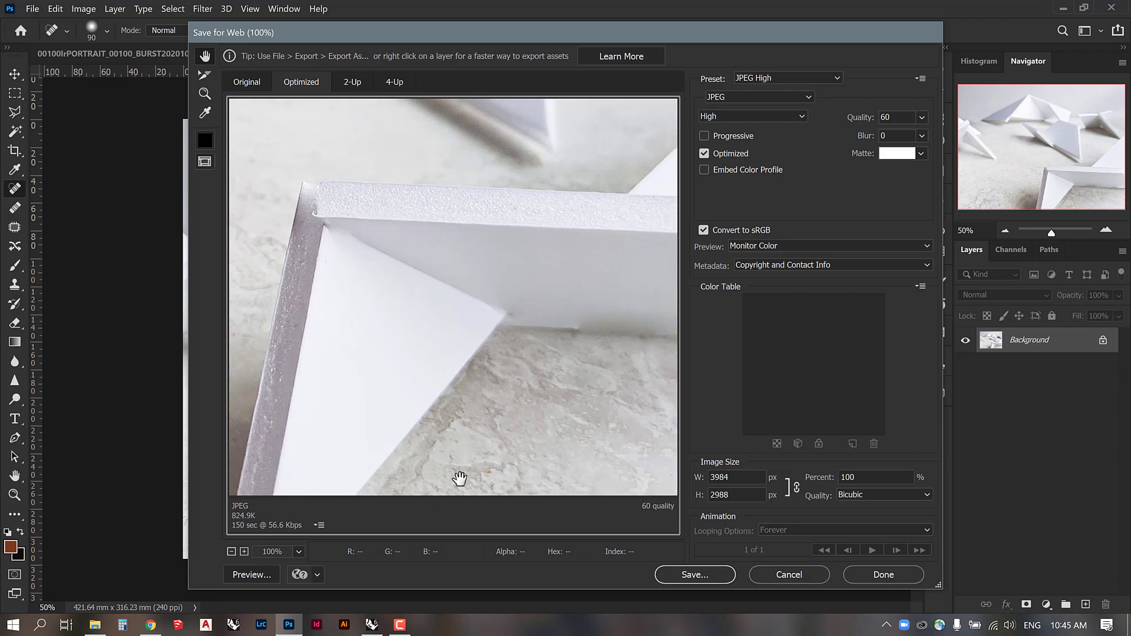